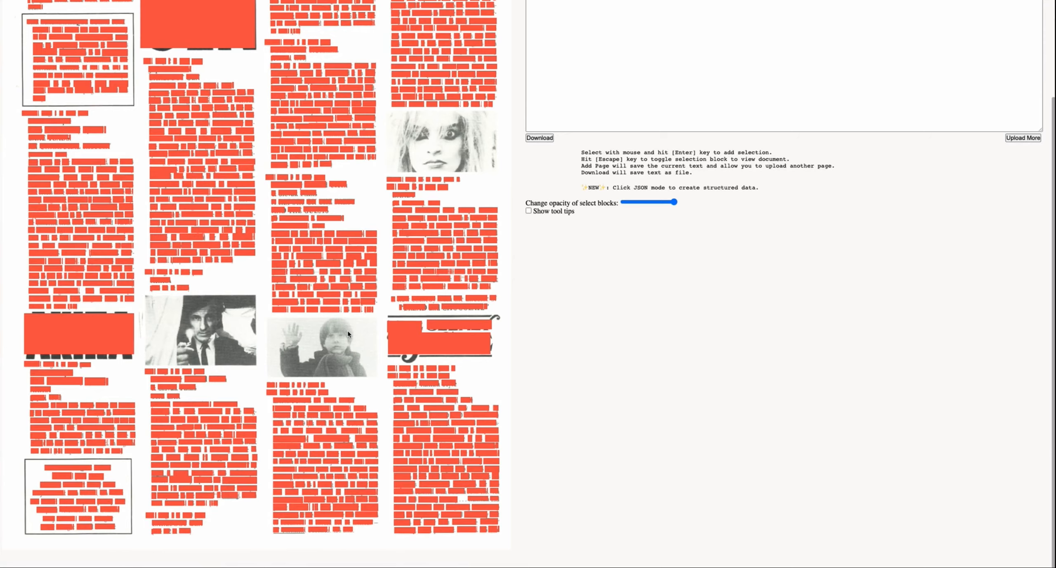
Step: Lower the opacity of the select blocks to about half so the scanned text underneath is readable
{"action": "scroll", "coordinate": [348, 331], "scroll_direction": "up", "scroll_amount": 3}
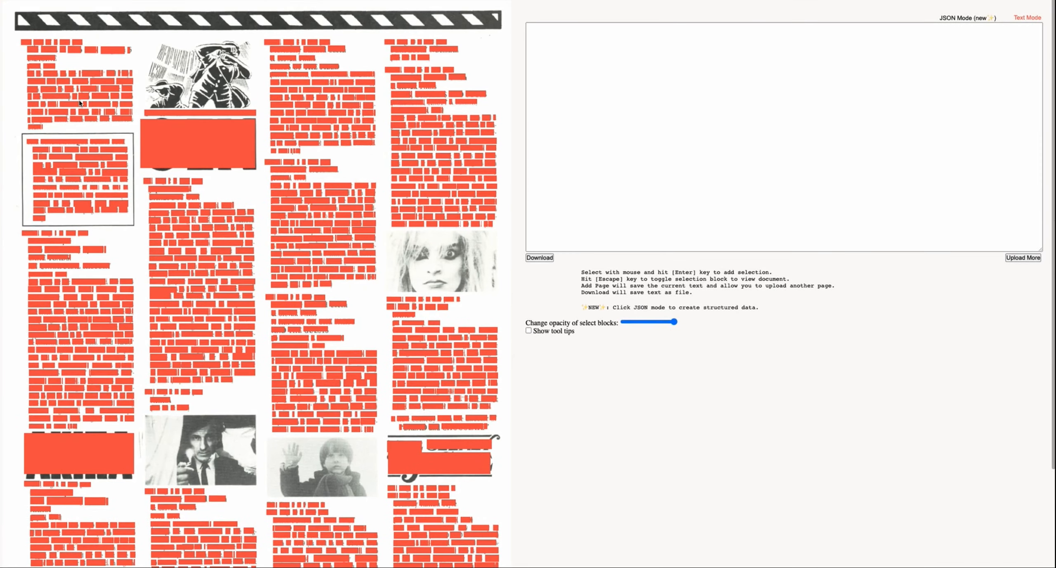
{"action": "scroll", "coordinate": [83, 132], "scroll_direction": "down", "scroll_amount": 3}
{"action": "scroll", "coordinate": [85, 157], "scroll_direction": "up", "scroll_amount": 3}
{"action": "left_click_drag", "start_coordinate": [675, 324], "coordinate": [647, 325]}
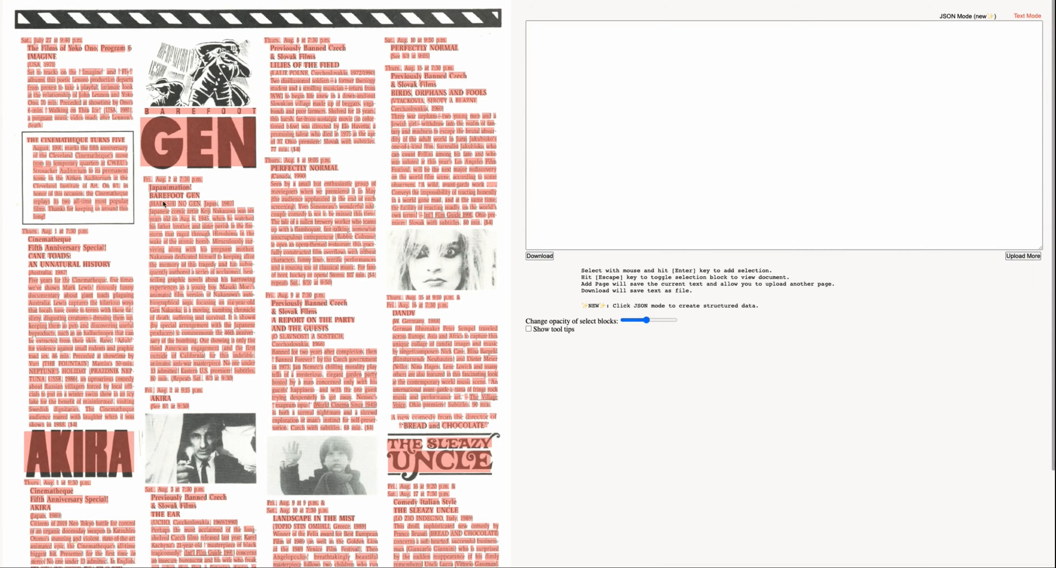
Step: Add the Aug. 2 date line and the "Japanimation! BAREFOOT GEN" heading to the text as two separate selections
{"action": "scroll", "coordinate": [182, 244], "scroll_direction": "down", "scroll_amount": 3}
{"action": "scroll", "coordinate": [165, 233], "scroll_direction": "up", "scroll_amount": 3}
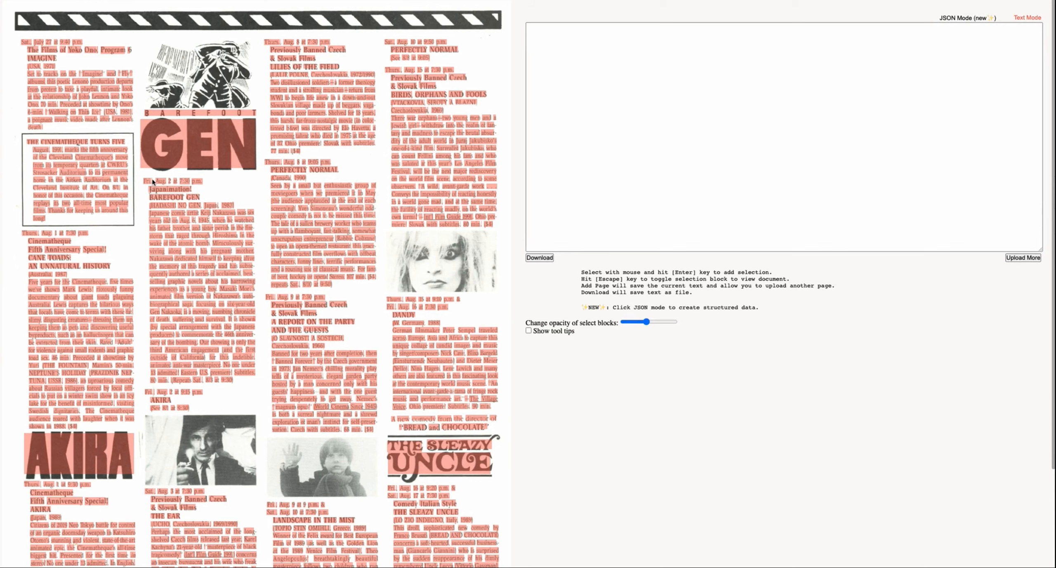
{"action": "scroll", "coordinate": [254, 198], "scroll_direction": "down", "scroll_amount": 3}
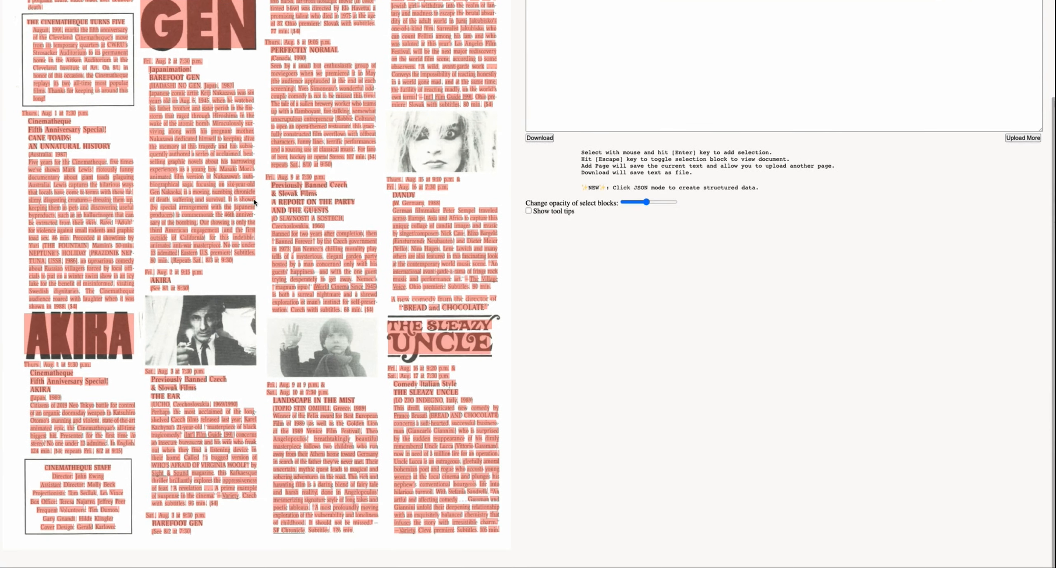
{"action": "scroll", "coordinate": [254, 199], "scroll_direction": "up", "scroll_amount": 3}
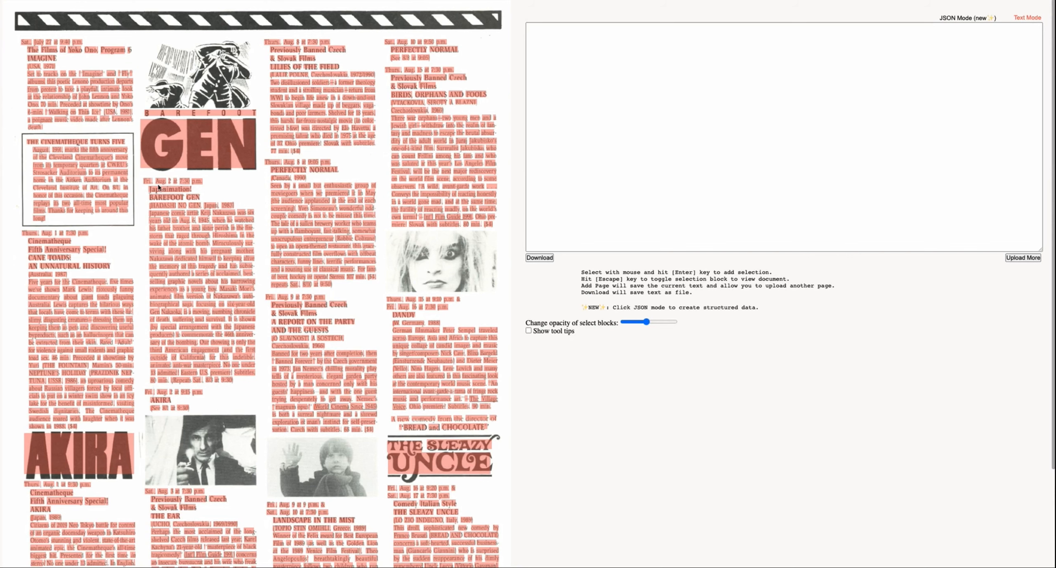
{"action": "left_click_drag", "start_coordinate": [144, 181], "coordinate": [215, 181]}
{"action": "key", "text": "Return"}
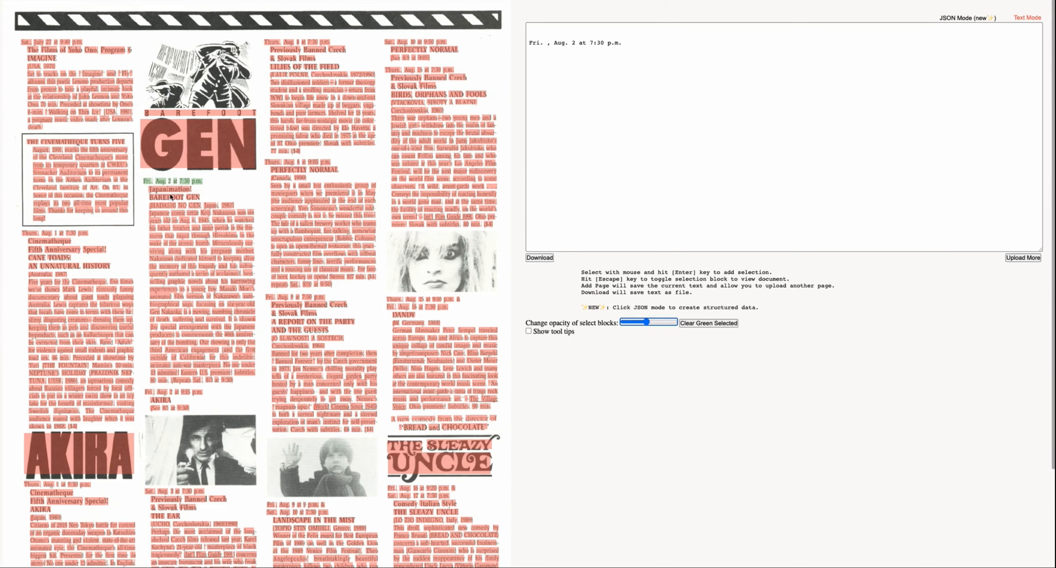
{"action": "left_click_drag", "start_coordinate": [145, 188], "coordinate": [212, 198]}
{"action": "key", "text": "Return"}
Step: Add the Barefoot Gen original title, country and year line, followed by its description paragraph, to the text
{"action": "left_click_drag", "start_coordinate": [147, 203], "coordinate": [212, 208]}
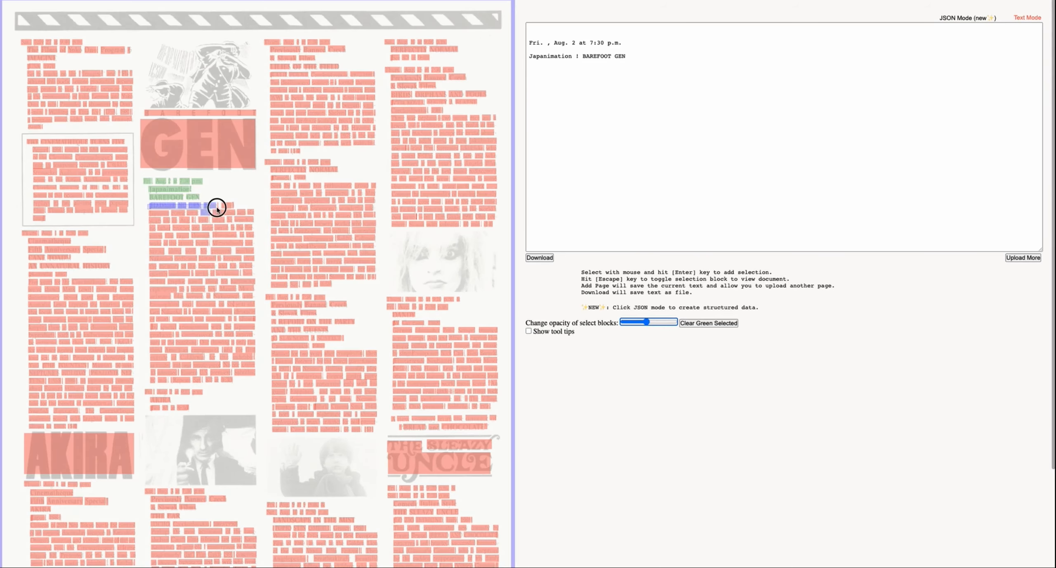
{"action": "key", "text": "Return"}
{"action": "left_click_drag", "start_coordinate": [147, 211], "coordinate": [255, 372]}
{"action": "key", "text": "Return"}
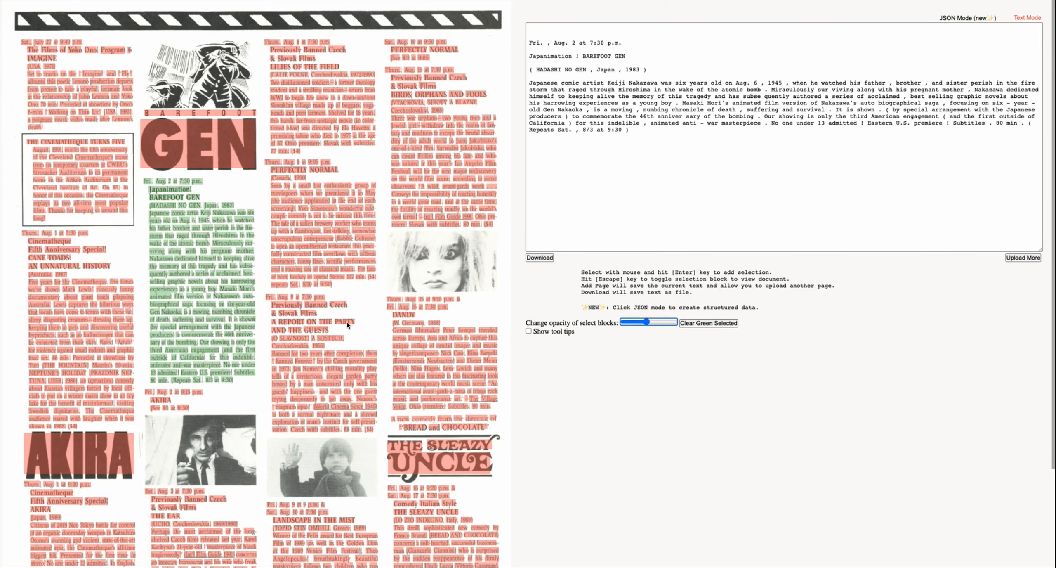
{"action": "left_click", "coordinate": [622, 134]}
{"action": "left_click_drag", "start_coordinate": [659, 130], "coordinate": [551, 38]}
{"action": "left_click", "coordinate": [635, 110]}
Step: Add the Aug. 3 listing for THE EAR to the text, covering its date, series heading, title, country line and description
{"action": "scroll", "coordinate": [247, 330], "scroll_direction": "down", "scroll_amount": 5}
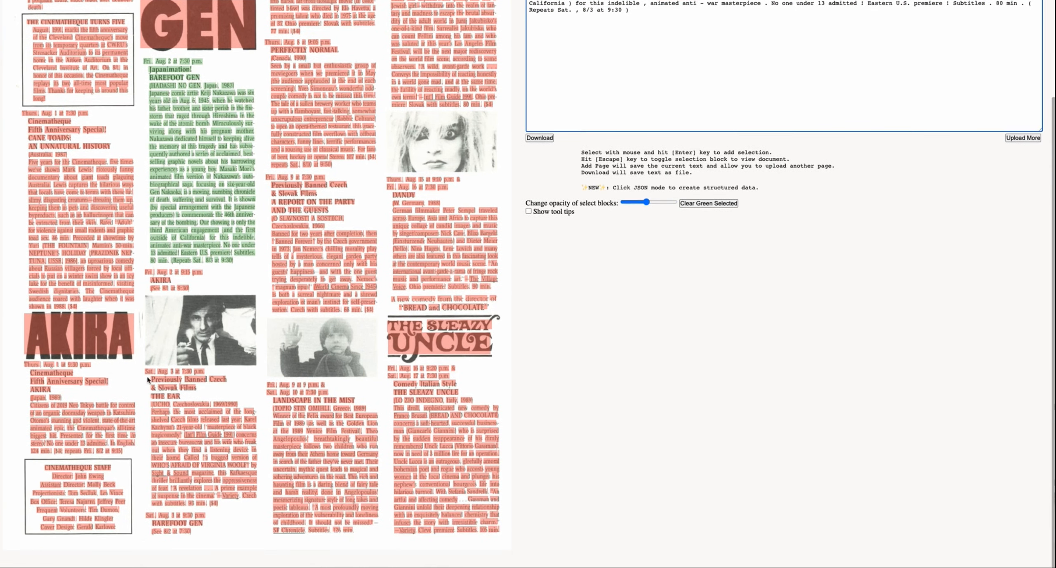
{"action": "left_click_drag", "start_coordinate": [145, 372], "coordinate": [227, 390]}
{"action": "key", "text": "Return"}
{"action": "key", "text": "Return"}
{"action": "left_click_drag", "start_coordinate": [149, 392], "coordinate": [243, 404]}
{"action": "key", "text": "Return"}
{"action": "key", "text": "Return"}
{"action": "left_click_drag", "start_coordinate": [155, 415], "coordinate": [259, 499]}
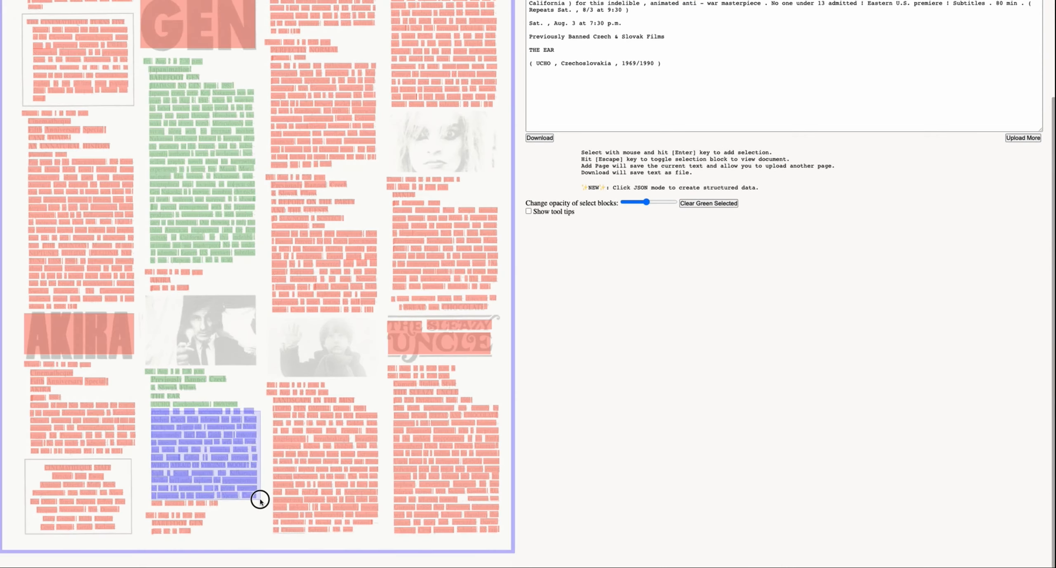
{"action": "key", "text": "Return"}
Step: Remove the parentheses and the space before the comma after UCHO in THE EAR's country line, and delete a character near the country name's end
{"action": "scroll", "coordinate": [609, 258], "scroll_direction": "up", "scroll_amount": 5}
{"action": "left_click", "coordinate": [598, 186]}
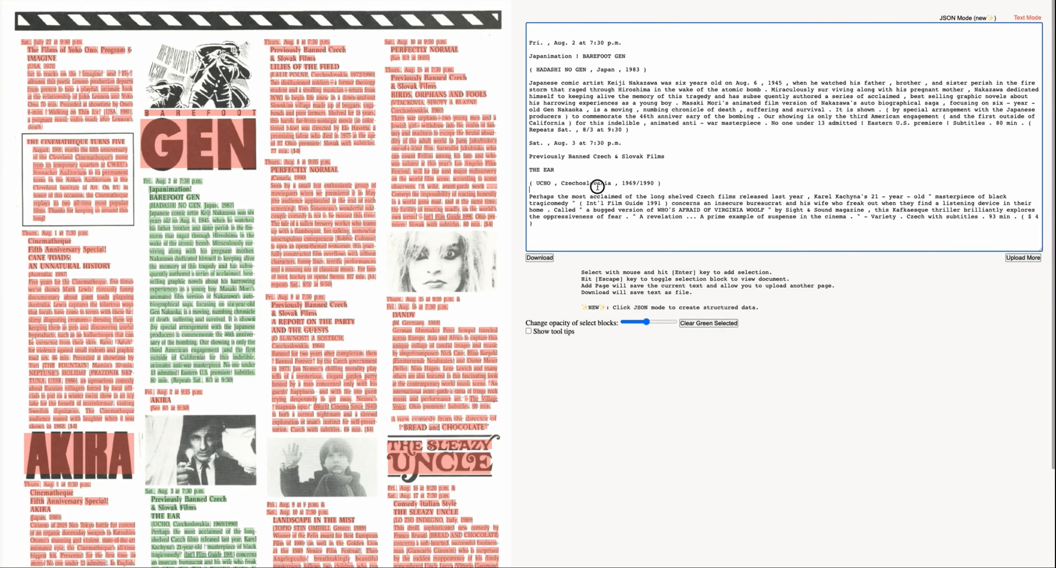
{"action": "left_click", "coordinate": [665, 183]}
{"action": "key", "text": "BackSpace"}
{"action": "left_click", "coordinate": [535, 183]}
{"action": "key", "text": "BackSpace"}
{"action": "key", "text": "BackSpace"}
{"action": "left_click", "coordinate": [547, 183]}
{"action": "key", "text": "BackSpace"}
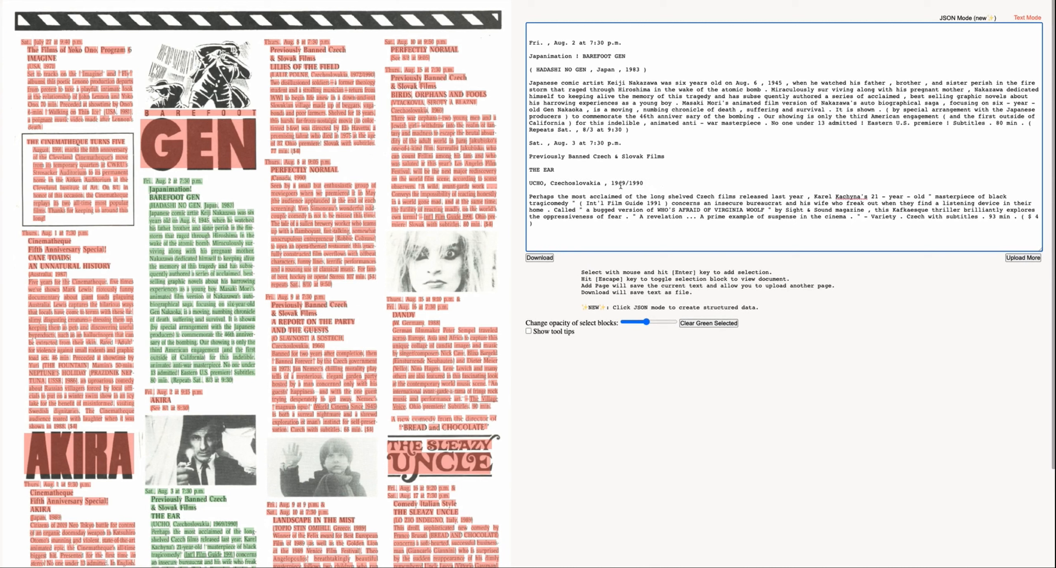
{"action": "left_click", "coordinate": [601, 183]}
{"action": "key", "text": "BackSpace"}
Step: Upload another page so the current text is kept with a page break, and download the collected text as a file
{"action": "left_click", "coordinate": [1022, 258]}
{"action": "left_click", "coordinate": [521, 172]}
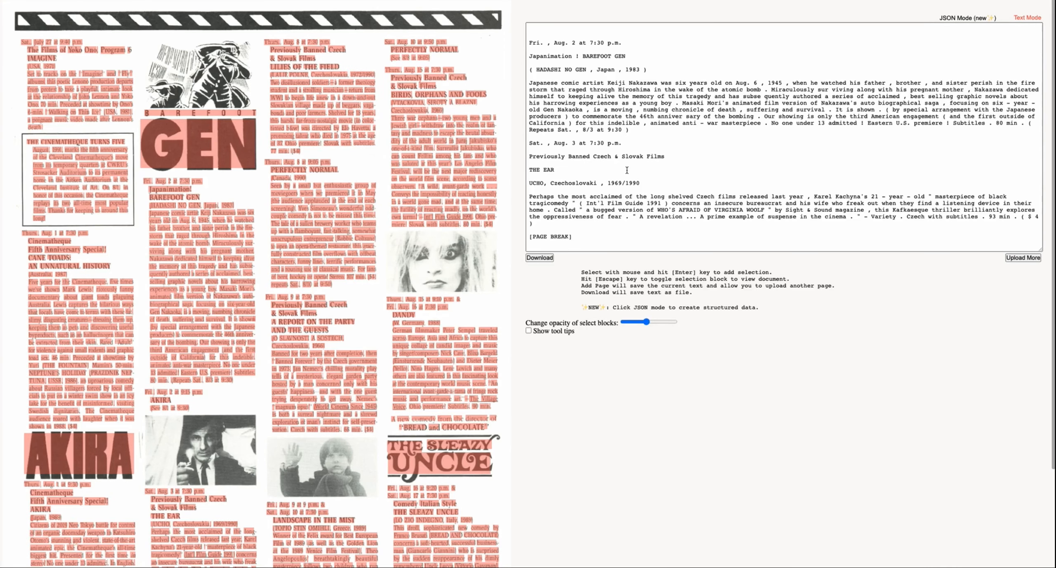
{"action": "left_click", "coordinate": [627, 170]}
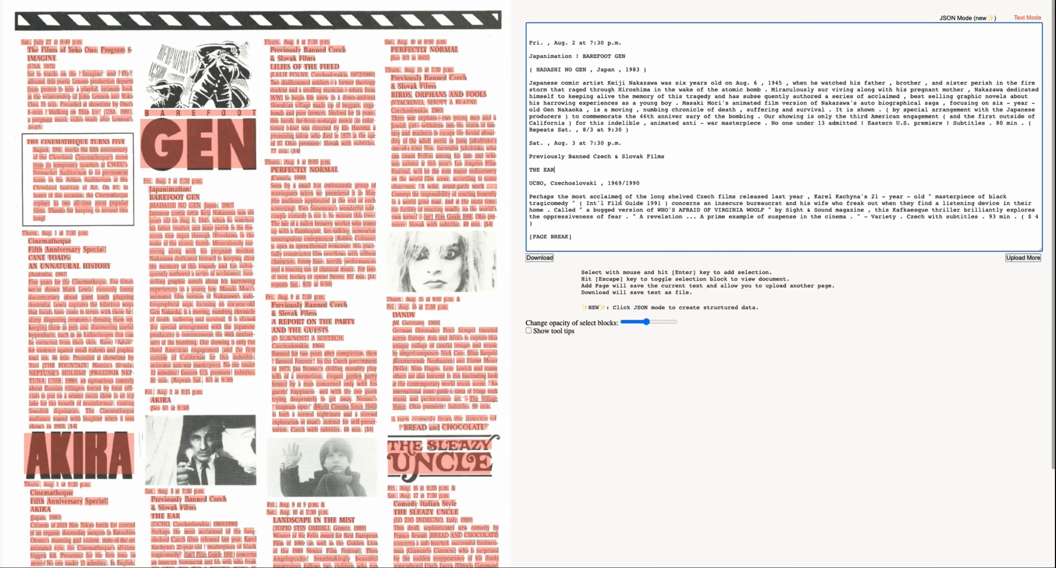
{"action": "scroll", "coordinate": [611, 182], "scroll_direction": "down", "scroll_amount": 2}
{"action": "scroll", "coordinate": [605, 268], "scroll_direction": "up", "scroll_amount": 2}
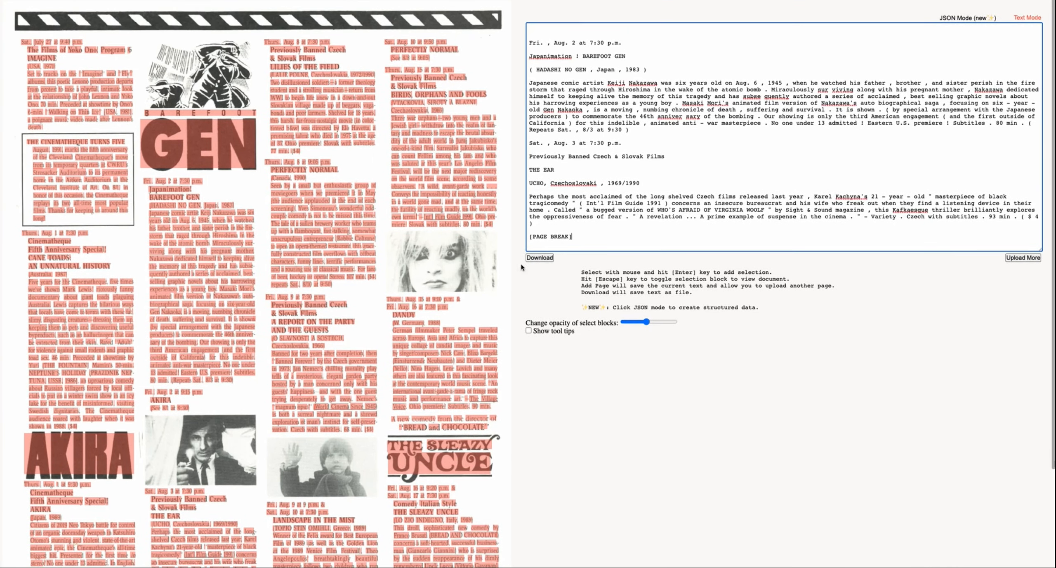
{"action": "left_click", "coordinate": [551, 260]}
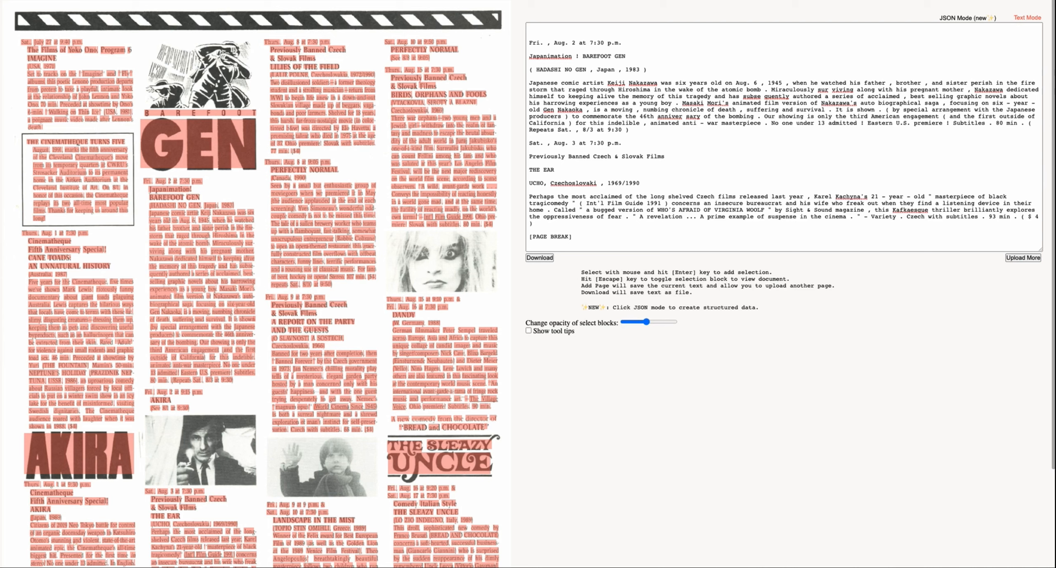
{"action": "key", "text": "super+Tab"}
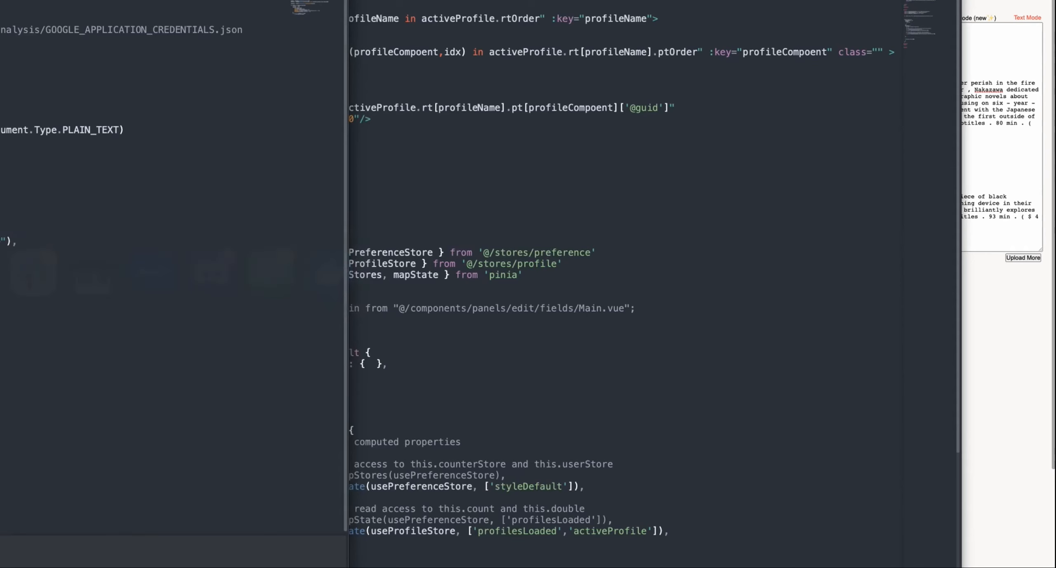
{"action": "left_click_drag", "start_coordinate": [166, 251], "coordinate": [496, 231]}
{"action": "left_click_drag", "start_coordinate": [875, 1], "coordinate": [948, 1]}
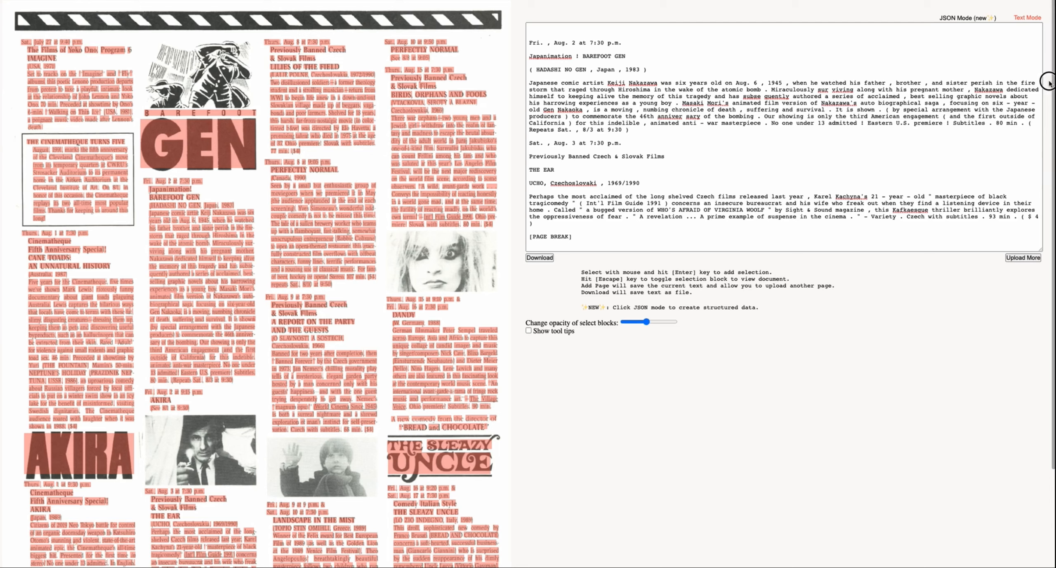
{"action": "left_click", "coordinate": [1051, 85]}
{"action": "left_click_drag", "start_coordinate": [577, 242], "coordinate": [522, 110]}
Step: Switch from Text Mode to JSON Mode to create structured data from the page
{"action": "left_click", "coordinate": [986, 18]}
{"action": "left_click", "coordinate": [1027, 17]}
{"action": "left_click", "coordinate": [989, 19]}
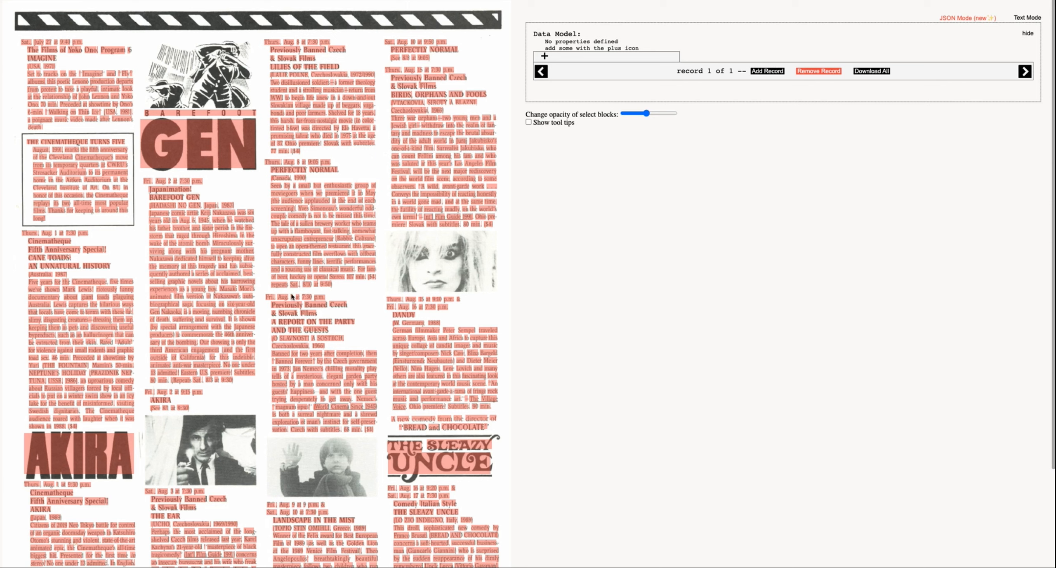
{"action": "left_click", "coordinate": [1027, 19]}
{"action": "left_click", "coordinate": [966, 18]}
Step: Examine the structure of the film listings on the scanned page and the hint in the empty data model
{"action": "scroll", "coordinate": [415, 149], "scroll_direction": "down", "scroll_amount": 3}
{"action": "scroll", "coordinate": [424, 172], "scroll_direction": "up", "scroll_amount": 3}
{"action": "scroll", "coordinate": [450, 161], "scroll_direction": "down", "scroll_amount": 3}
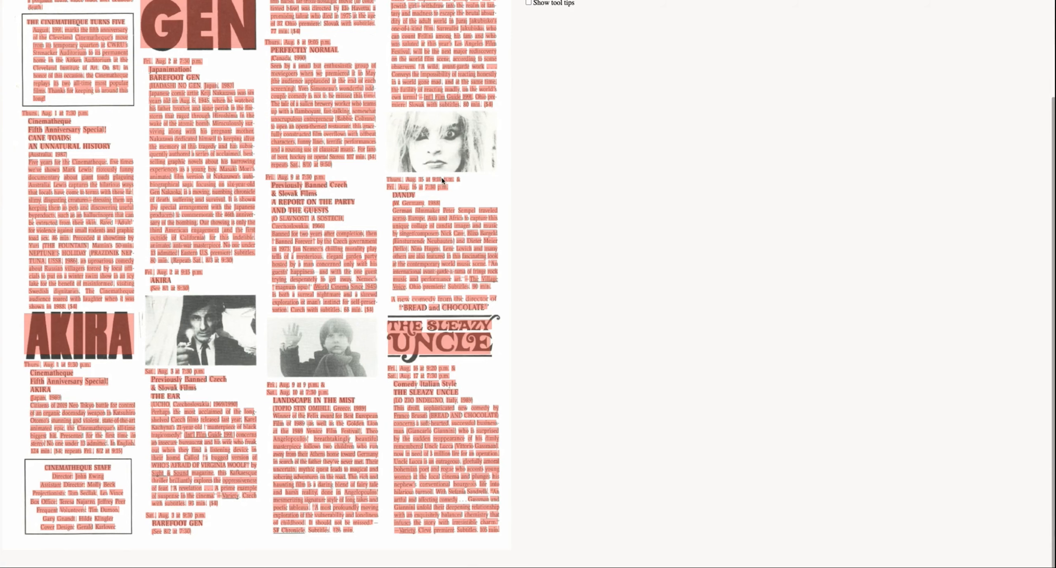
{"action": "scroll", "coordinate": [475, 181], "scroll_direction": "up", "scroll_amount": 3}
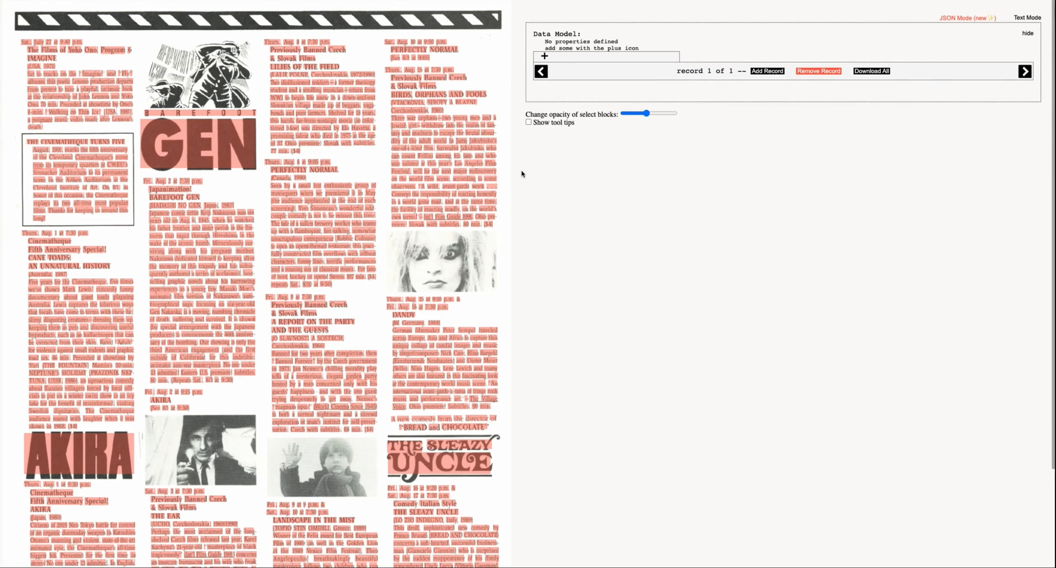
{"action": "scroll", "coordinate": [319, 359], "scroll_direction": "down", "scroll_amount": 3}
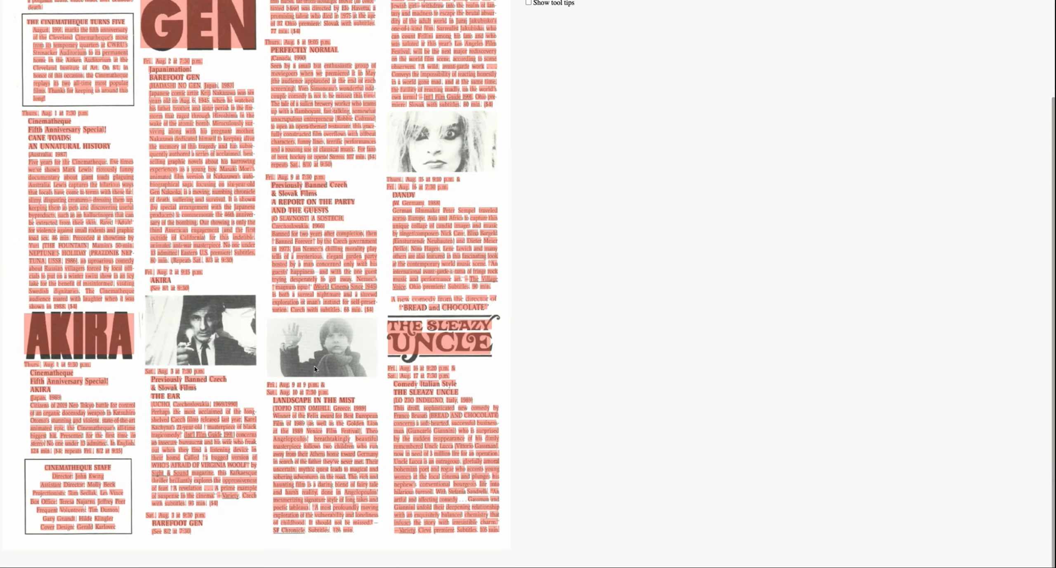
{"action": "scroll", "coordinate": [537, 299], "scroll_direction": "up", "scroll_amount": 3}
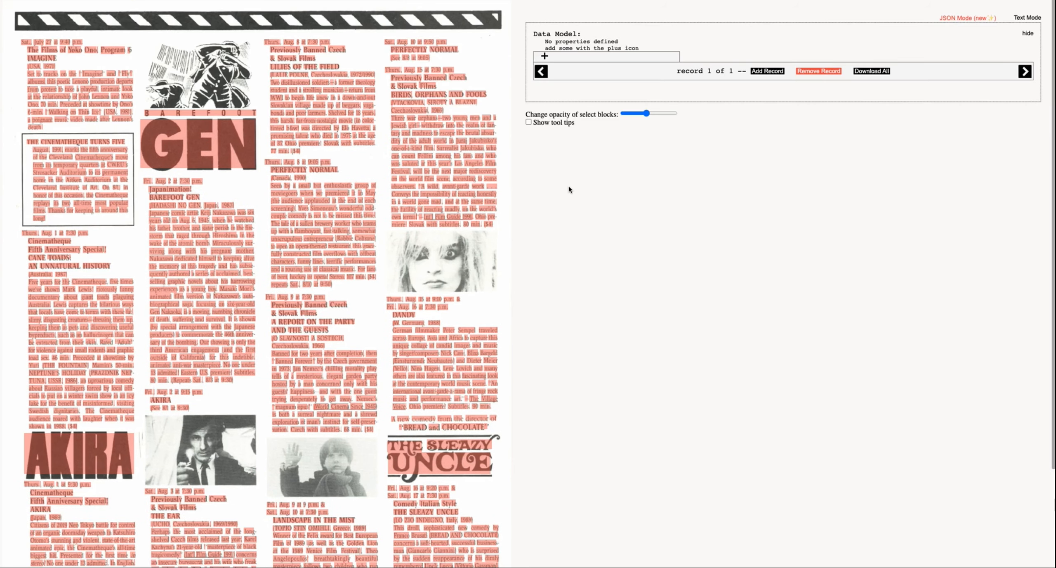
{"action": "left_click_drag", "start_coordinate": [544, 41], "coordinate": [640, 49]}
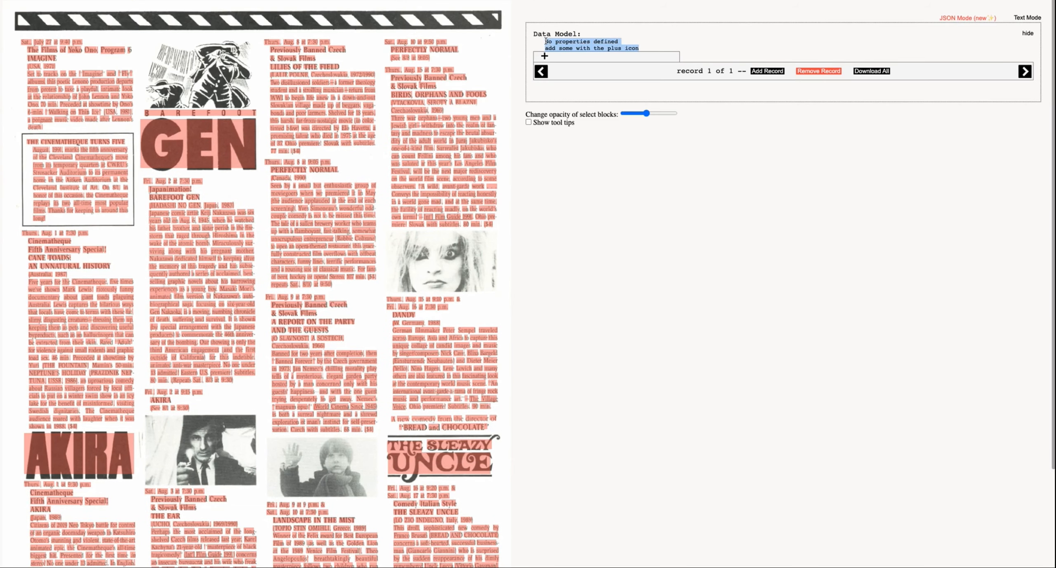
{"action": "left_click", "coordinate": [642, 41]}
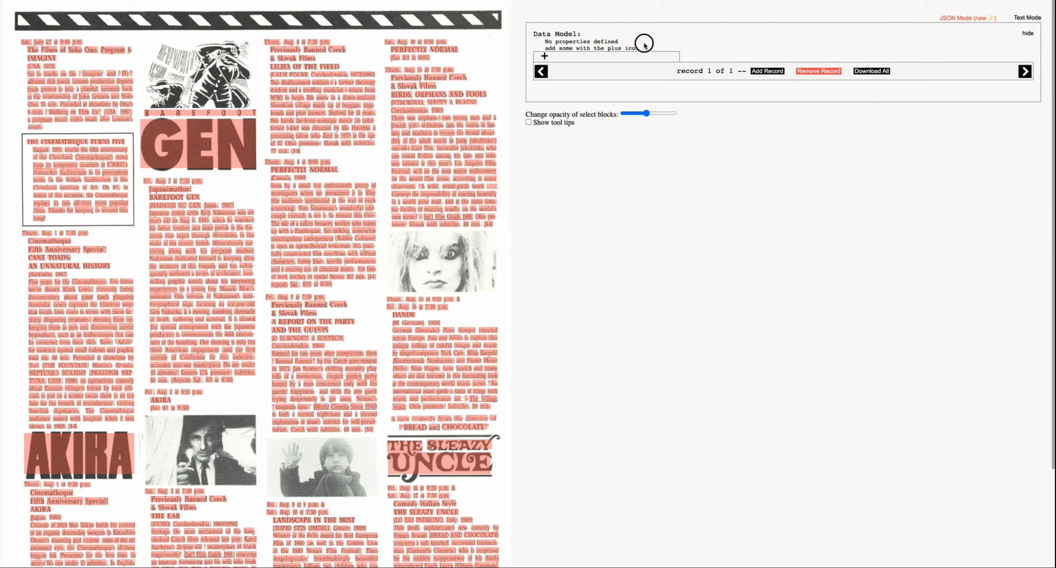
Step: Add the properties "date" and "title" to the data model
{"action": "left_click", "coordinate": [544, 57]}
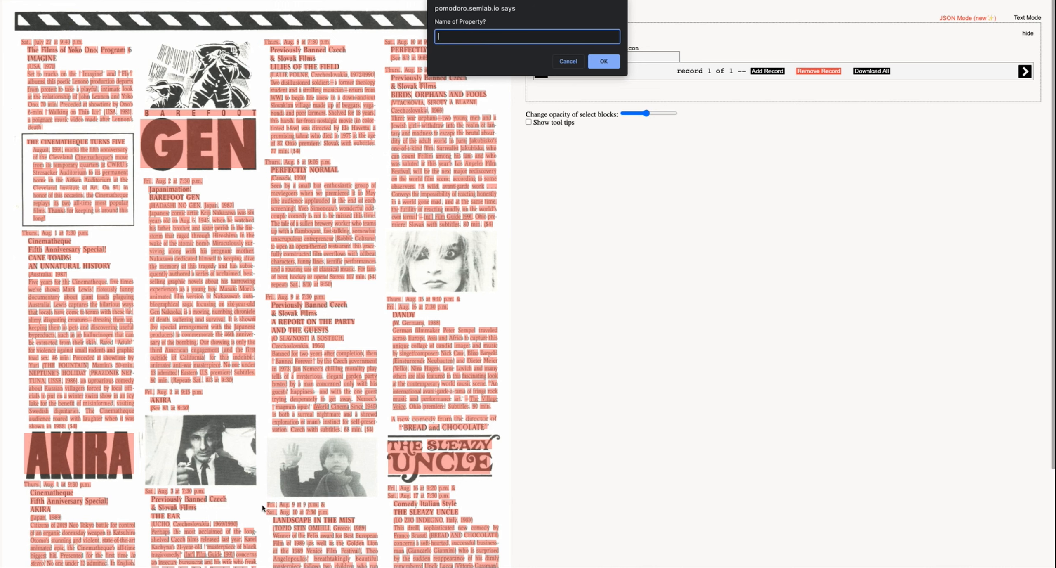
{"action": "type", "text": "date"}
{"action": "left_click", "coordinate": [592, 62]}
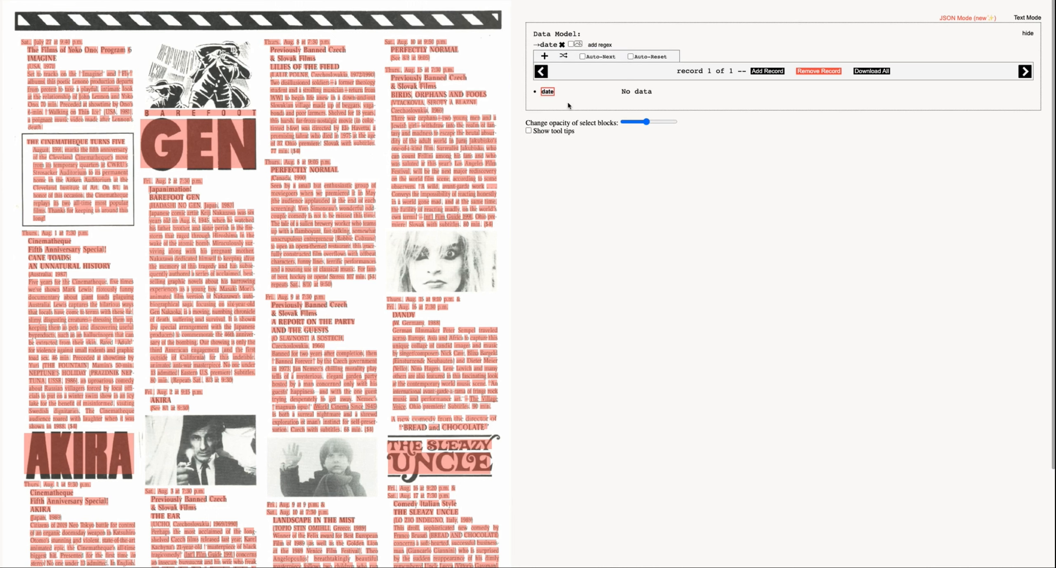
{"action": "scroll", "coordinate": [369, 290], "scroll_direction": "down", "scroll_amount": 3}
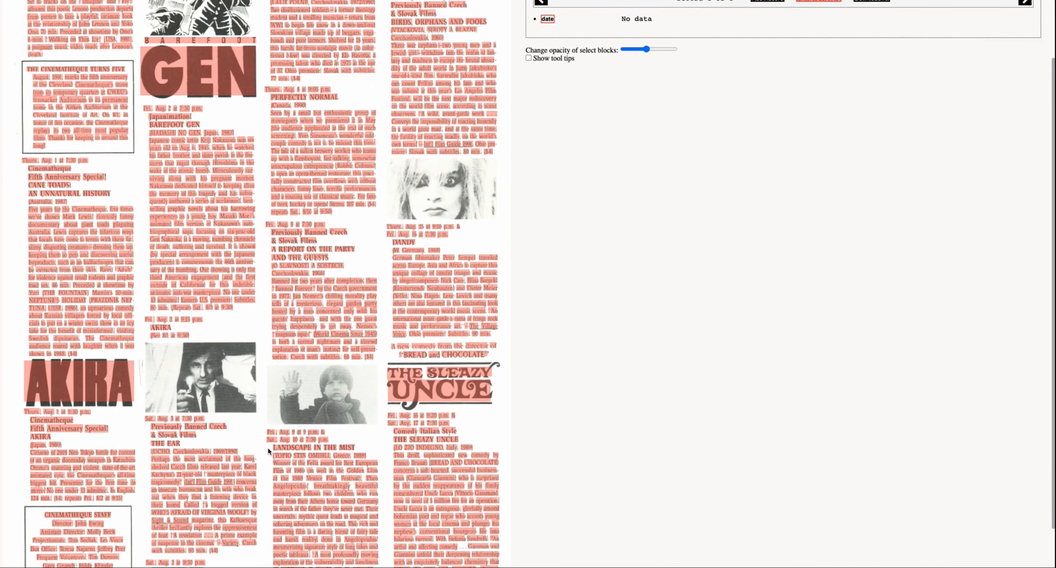
{"action": "scroll", "coordinate": [335, 451], "scroll_direction": "up", "scroll_amount": 3}
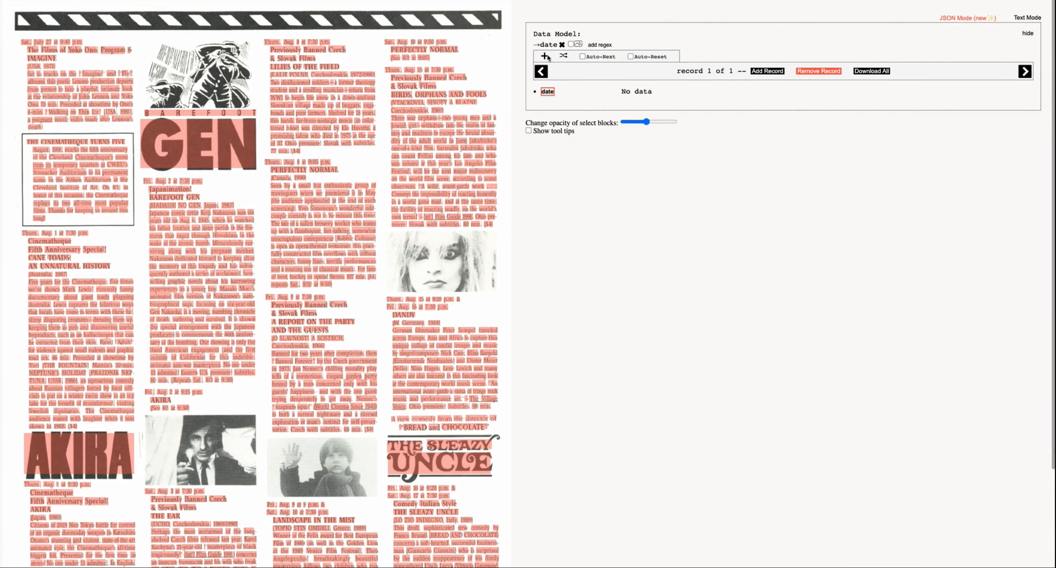
{"action": "left_click", "coordinate": [544, 56]}
{"action": "type", "text": "title"}
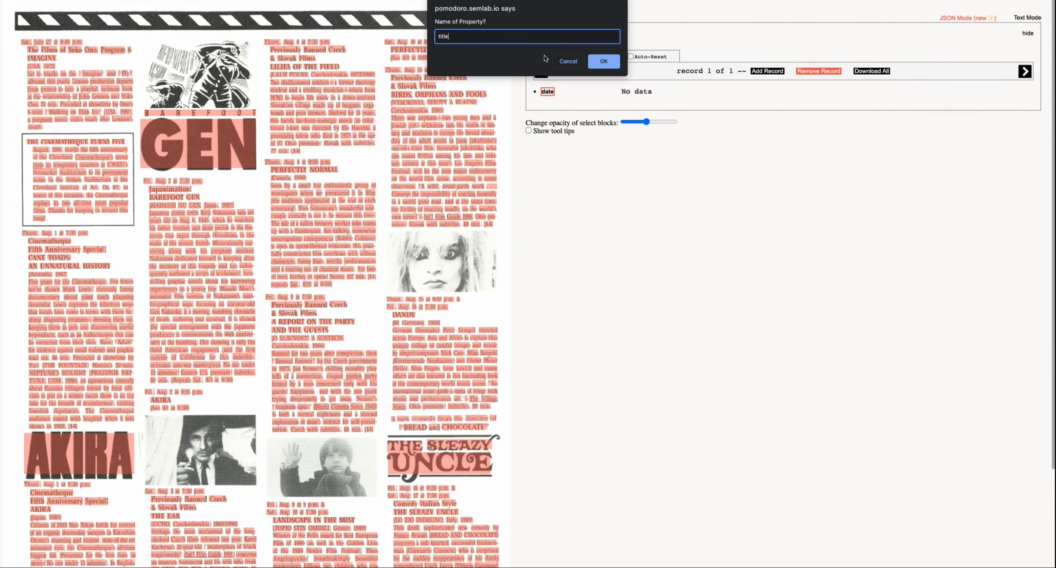
{"action": "key", "text": "Return"}
Step: Add a property named "non-english-title\" to the data model and decline restoring the previous session's data
{"action": "scroll", "coordinate": [399, 279], "scroll_direction": "down", "scroll_amount": 5}
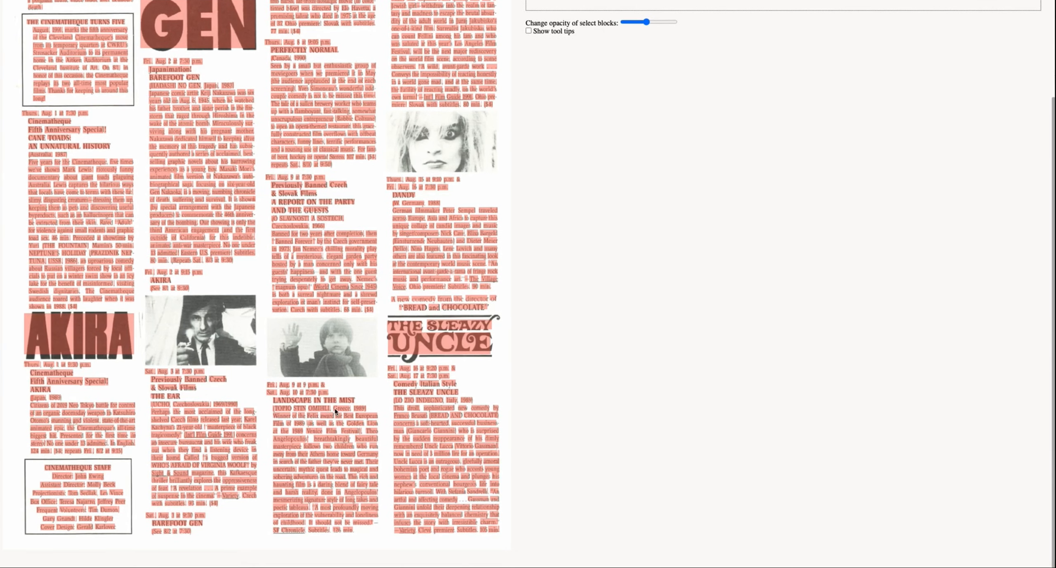
{"action": "scroll", "coordinate": [335, 407], "scroll_direction": "up", "scroll_amount": 5}
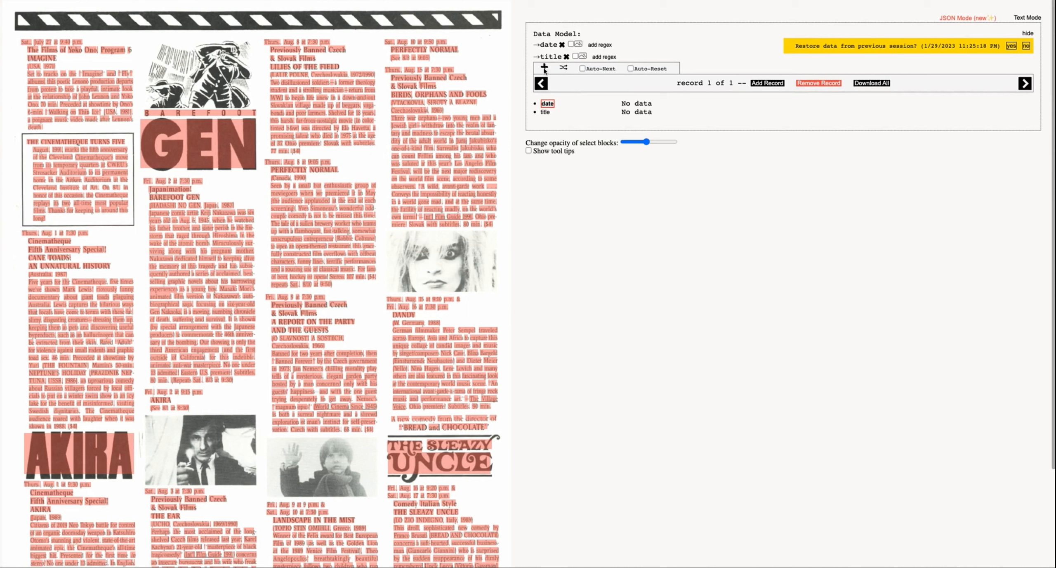
{"action": "left_click", "coordinate": [544, 67]}
{"action": "type", "text": "non-"}
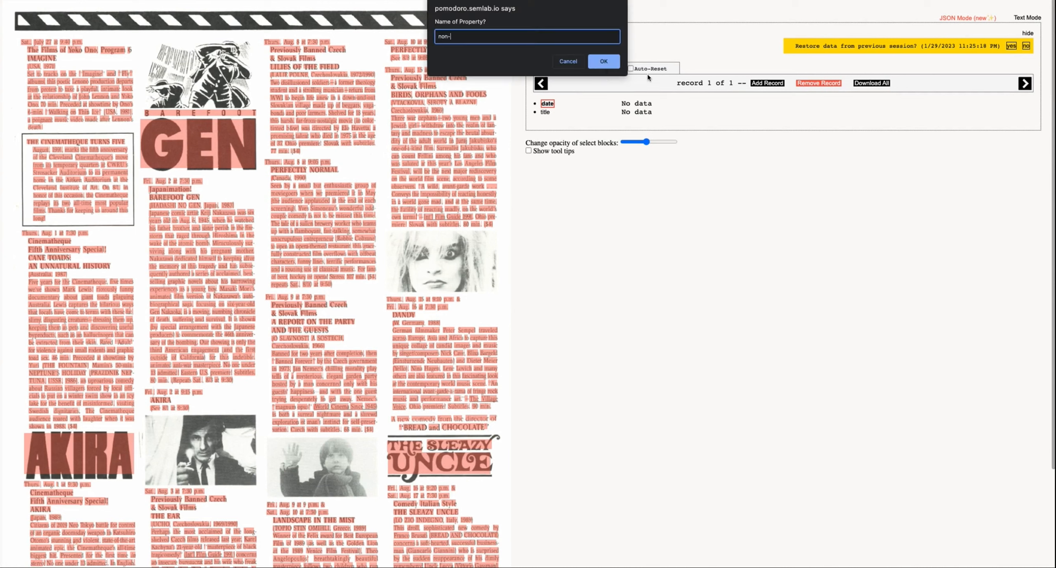
{"action": "type", "text": "english-title\\"}
{"action": "key", "text": "Return"}
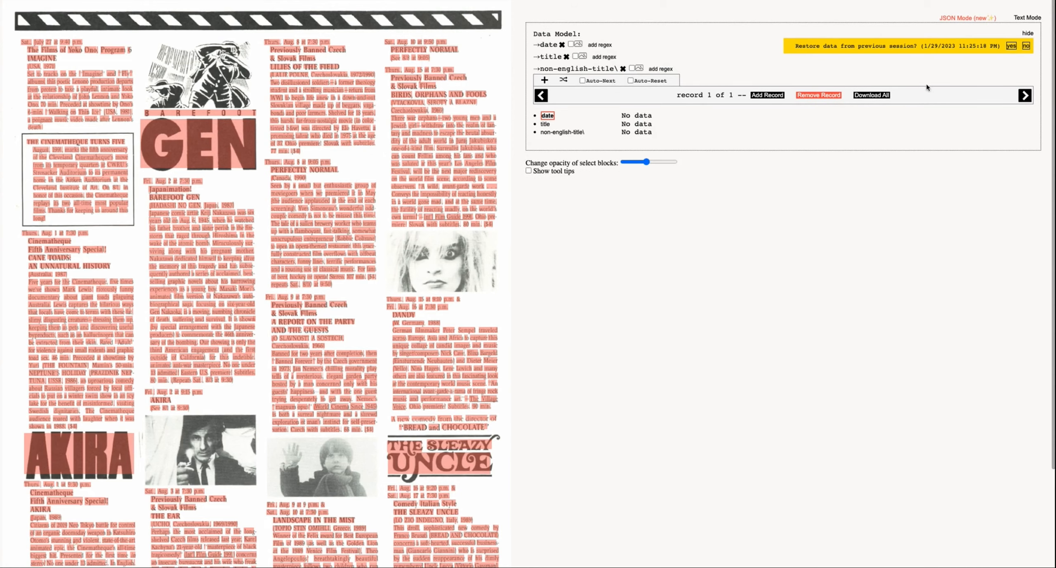
{"action": "left_click", "coordinate": [1026, 45]}
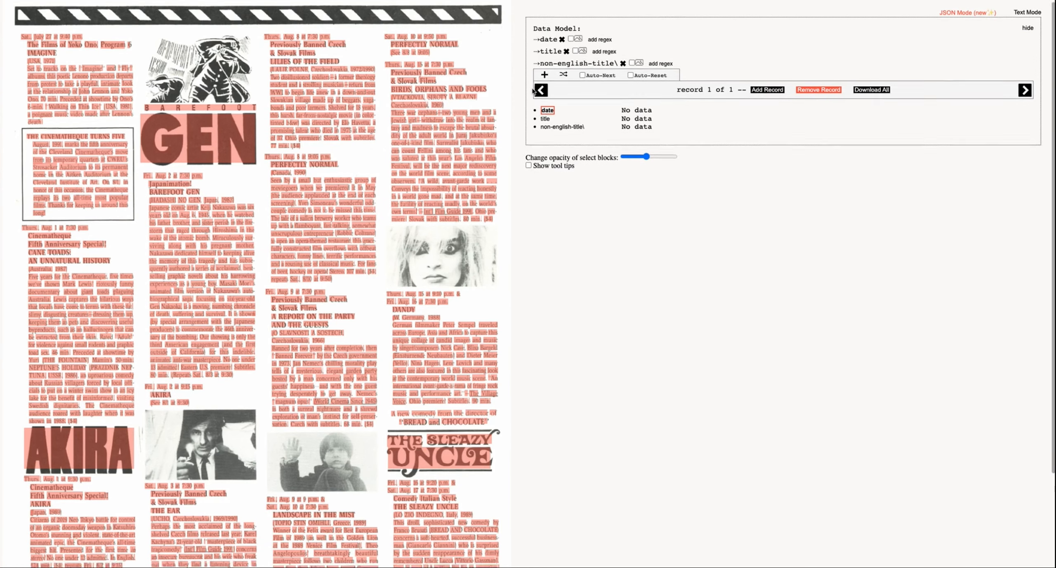
Step: Add the properties "country" and "year" to the data model
{"action": "scroll", "coordinate": [300, 370], "scroll_direction": "down", "scroll_amount": 3}
{"action": "scroll", "coordinate": [396, 392], "scroll_direction": "up", "scroll_amount": 3}
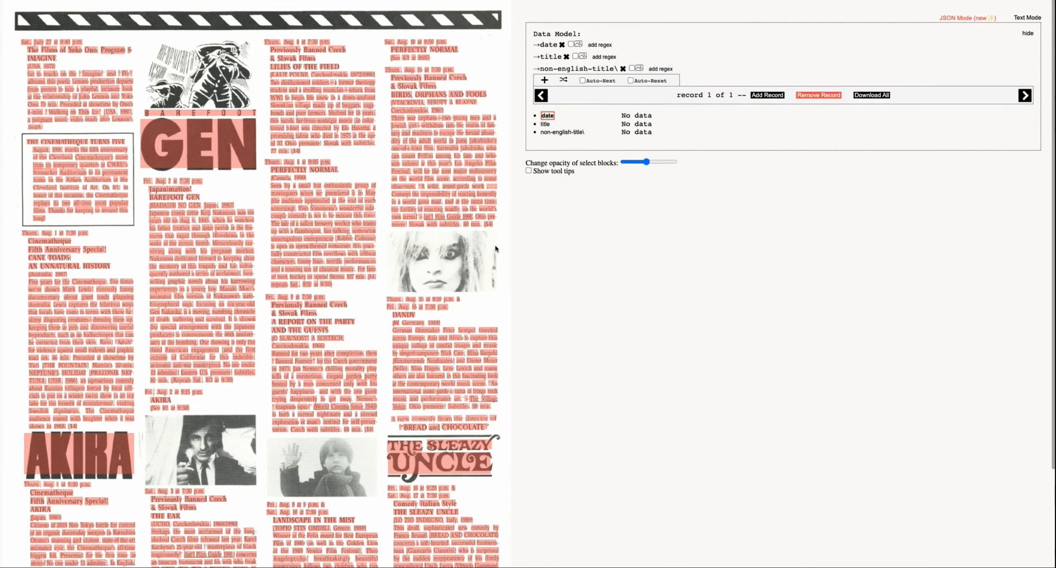
{"action": "left_click", "coordinate": [544, 79]}
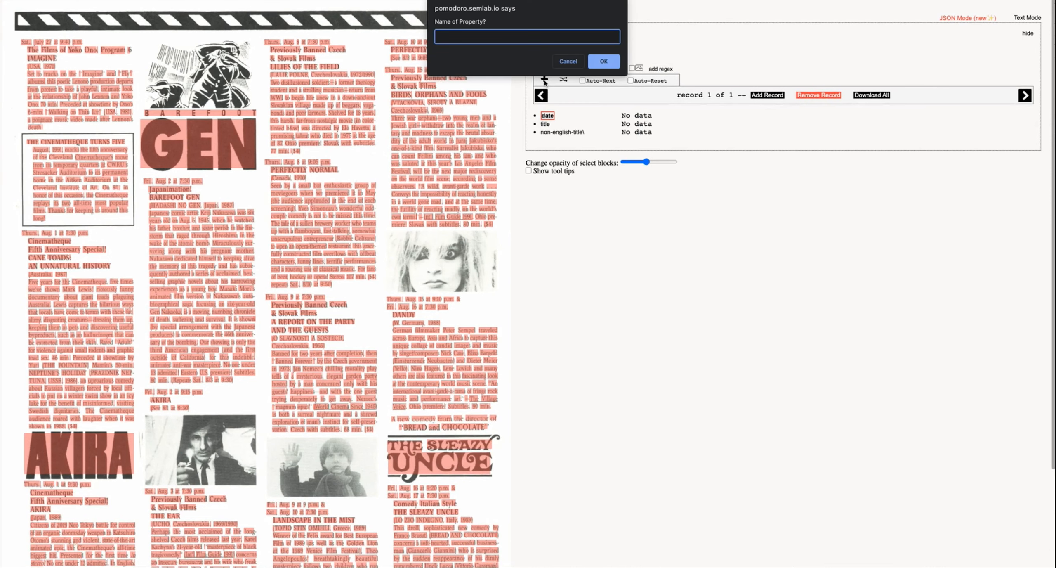
{"action": "type", "text": "country"}
{"action": "key", "text": "Return"}
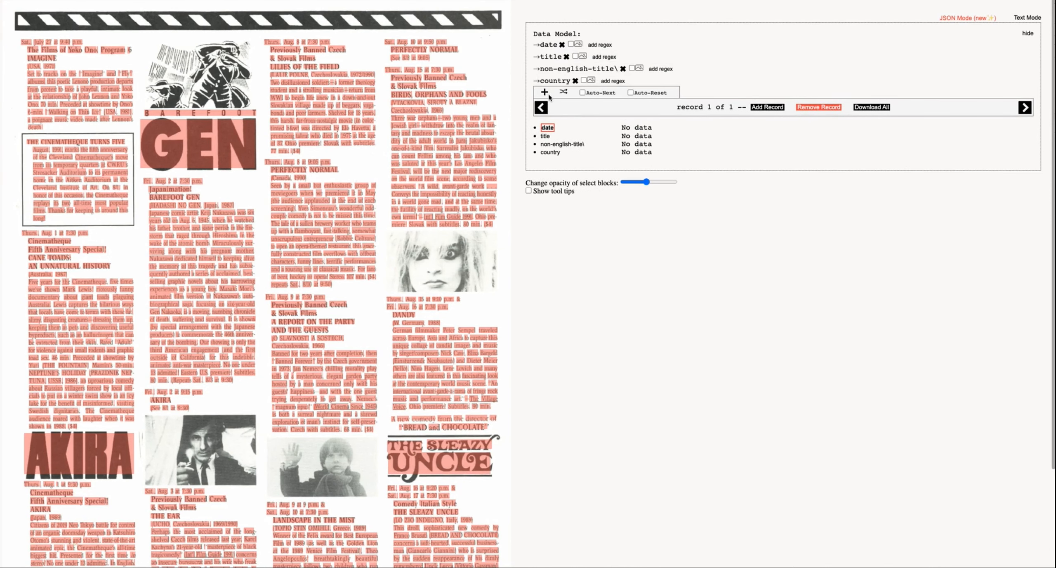
{"action": "left_click", "coordinate": [545, 92]}
{"action": "type", "text": "year"}
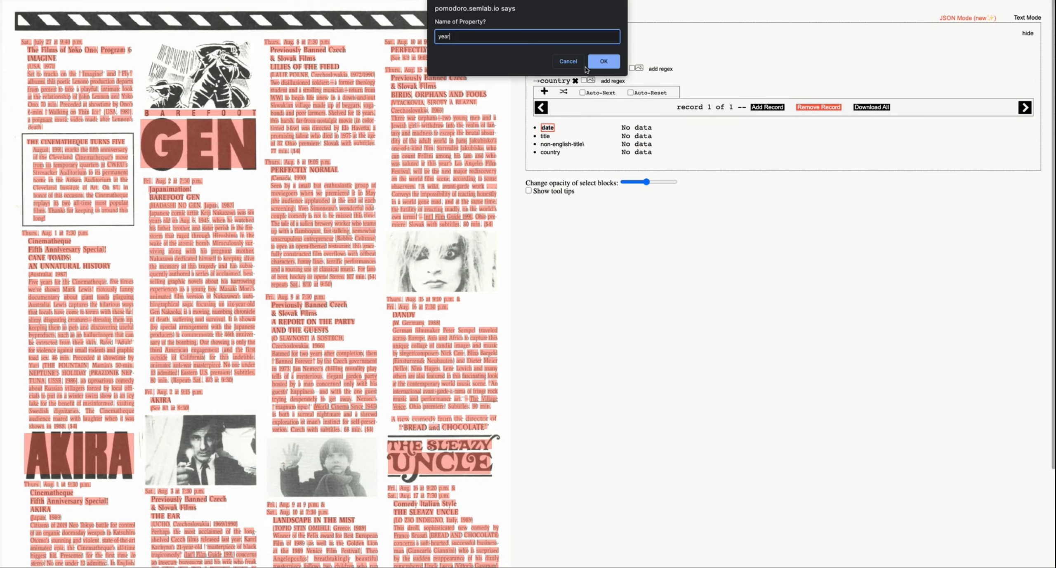
{"action": "key", "text": "Return"}
Step: Add the properties "desc" and "image" to the data model
{"action": "scroll", "coordinate": [330, 360], "scroll_direction": "down", "scroll_amount": 3}
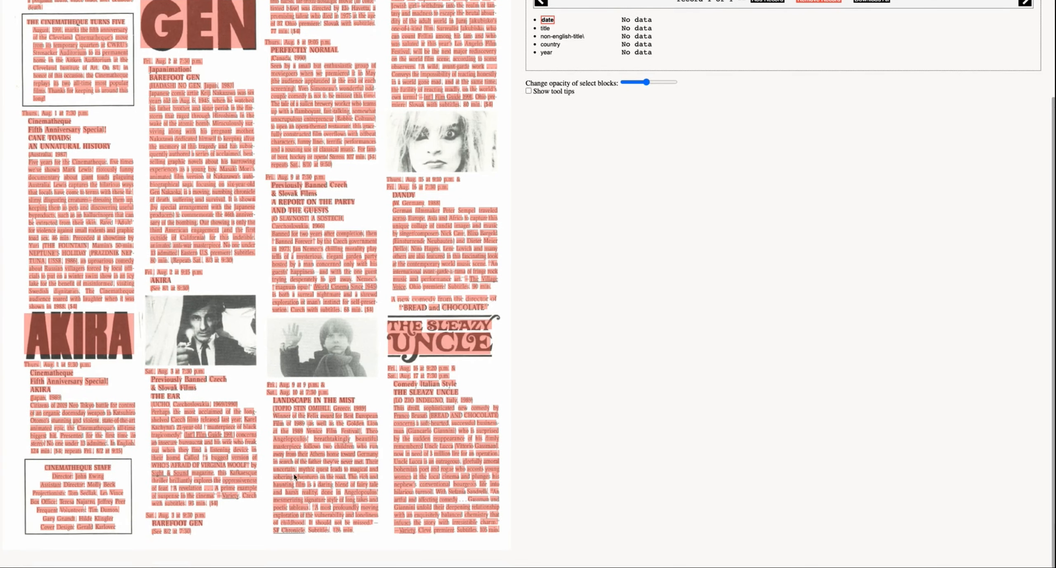
{"action": "scroll", "coordinate": [415, 428], "scroll_direction": "up", "scroll_amount": 3}
{"action": "left_click", "coordinate": [545, 103]}
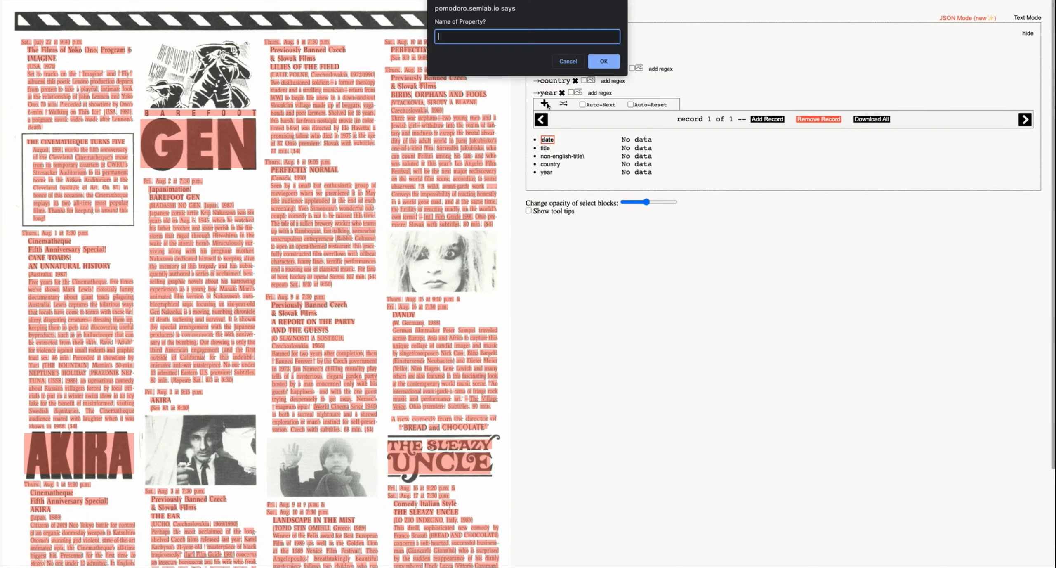
{"action": "type", "text": "desc"}
{"action": "left_click", "coordinate": [604, 64]}
{"action": "scroll", "coordinate": [278, 414], "scroll_direction": "down", "scroll_amount": 3}
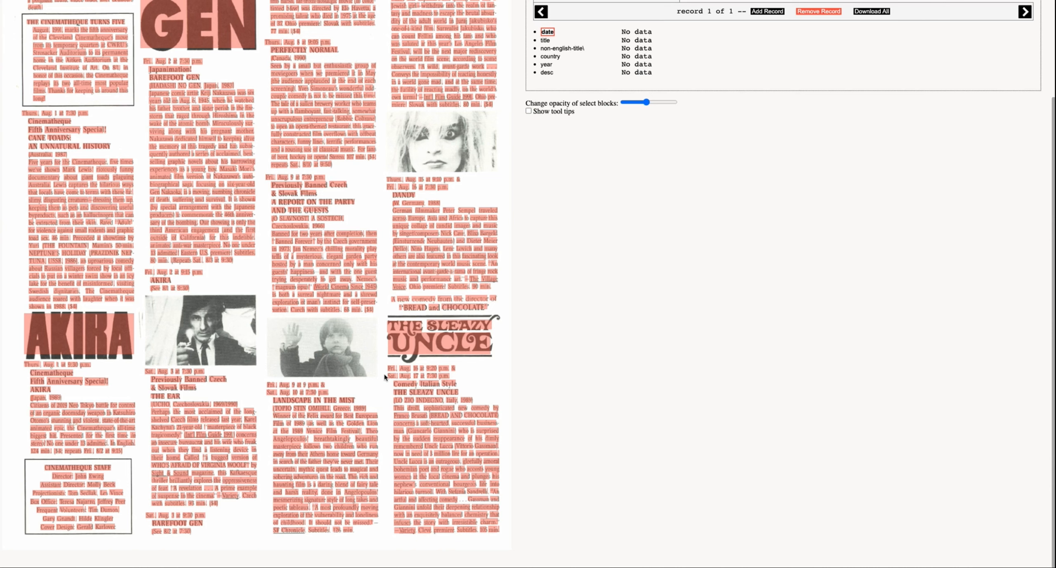
{"action": "scroll", "coordinate": [293, 375], "scroll_direction": "up", "scroll_amount": 3}
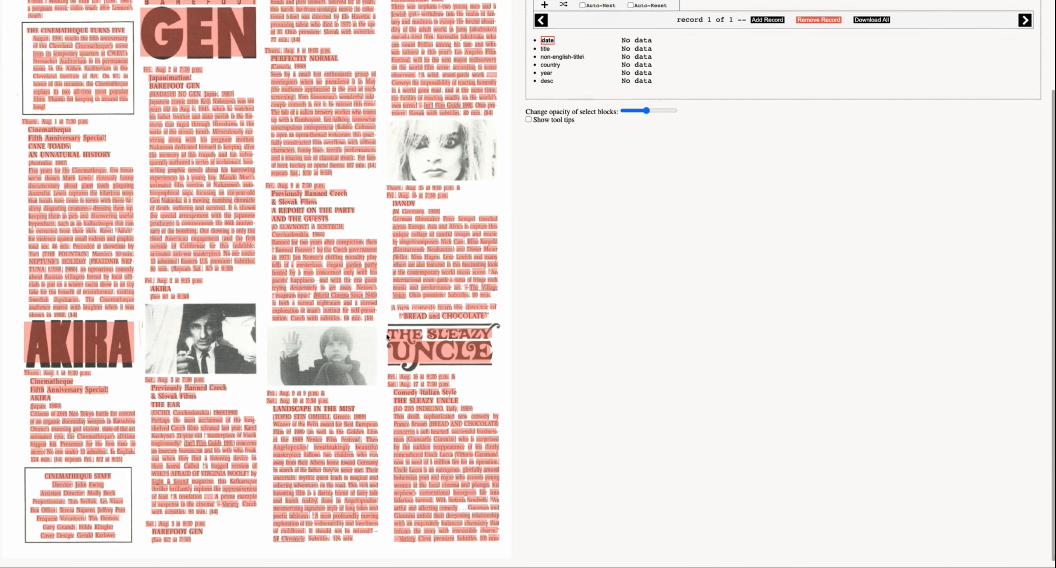
{"action": "left_click", "coordinate": [545, 116]}
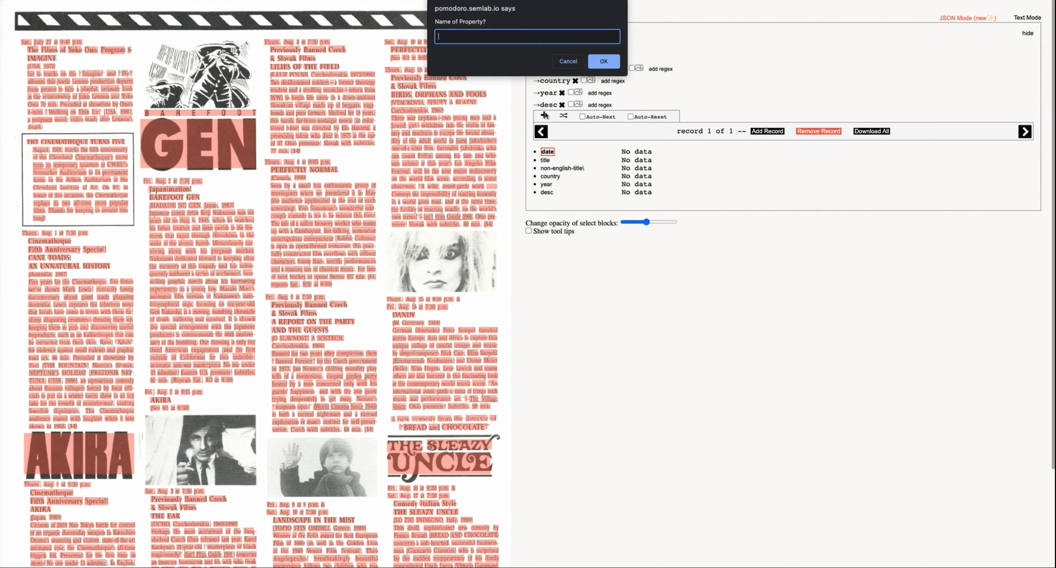
{"action": "type", "text": "image"}
{"action": "key", "text": "Return"}
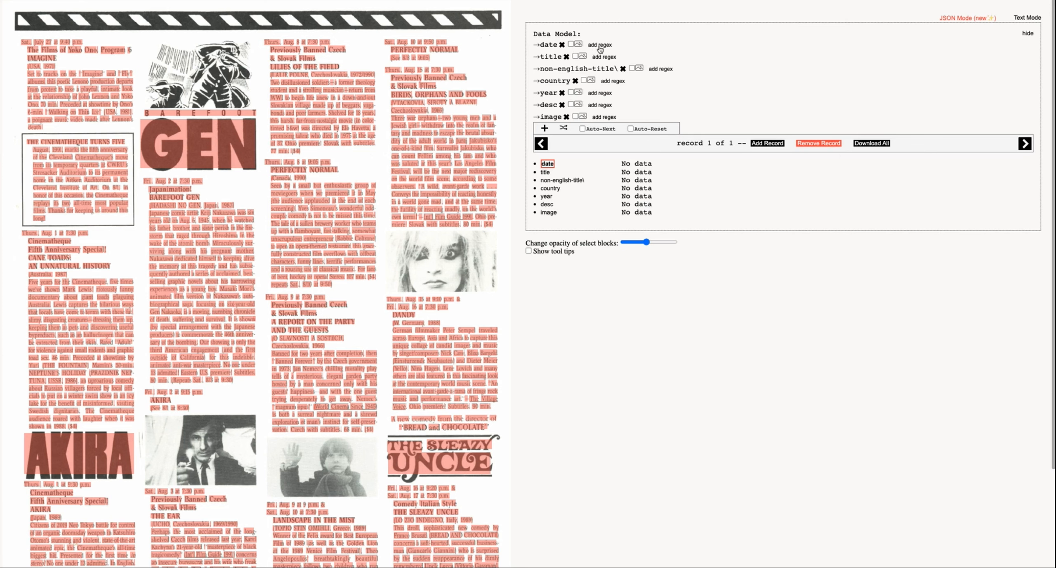
Step: Mark the "image" property in the data model as an image field
{"action": "scroll", "coordinate": [441, 224], "scroll_direction": "down", "scroll_amount": 1}
{"action": "scroll", "coordinate": [294, 371], "scroll_direction": "down", "scroll_amount": 5}
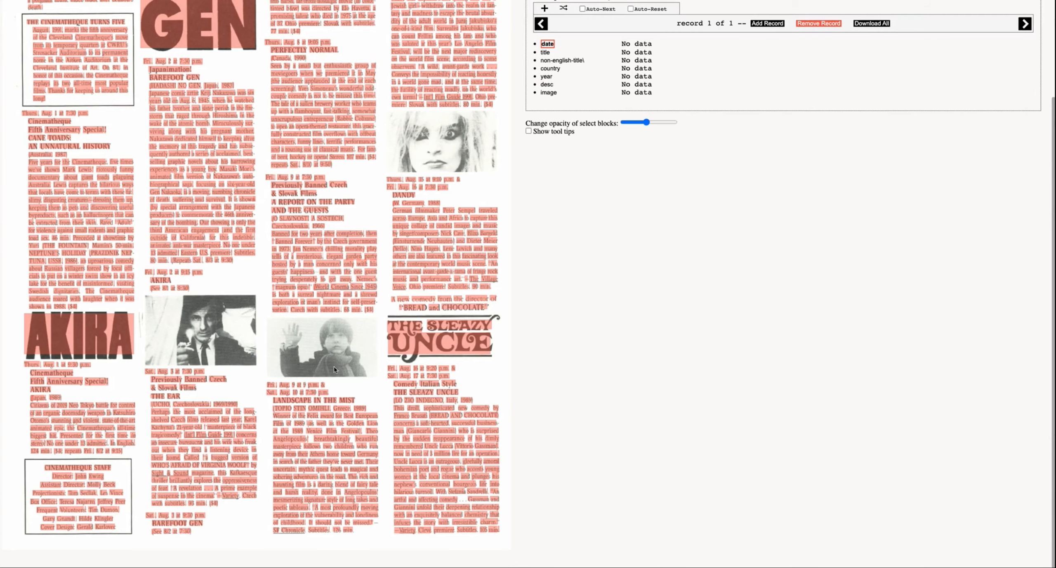
{"action": "scroll", "coordinate": [354, 362], "scroll_direction": "up", "scroll_amount": 6}
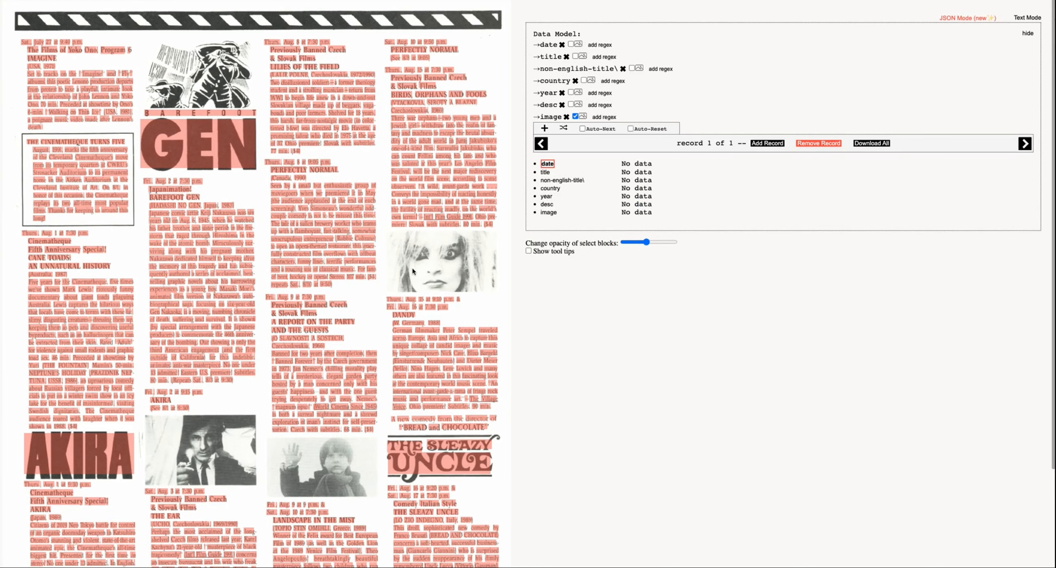
{"action": "scroll", "coordinate": [330, 349], "scroll_direction": "down", "scroll_amount": 6}
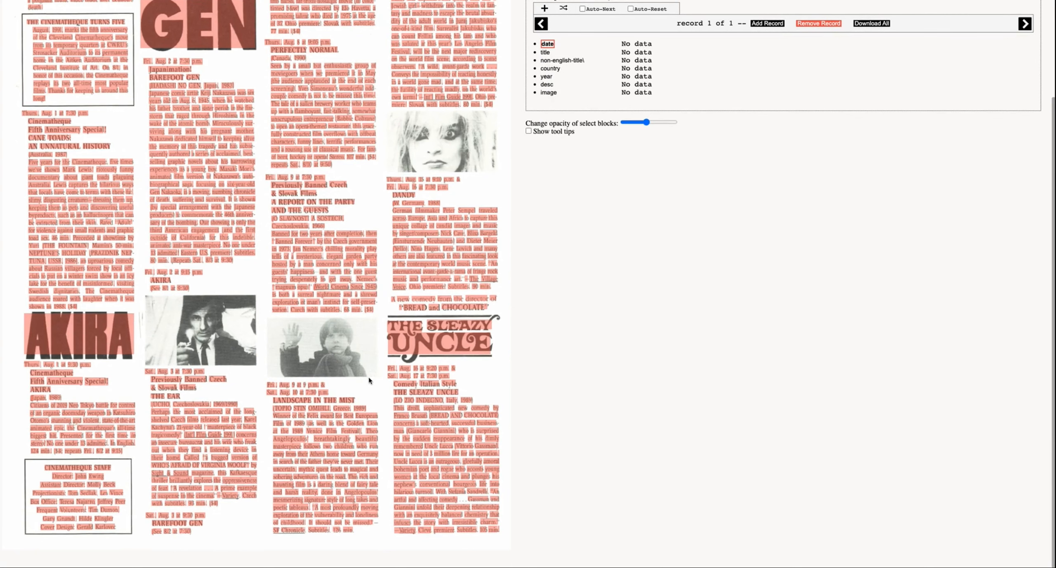
{"action": "scroll", "coordinate": [384, 371], "scroll_direction": "up", "scroll_amount": 6}
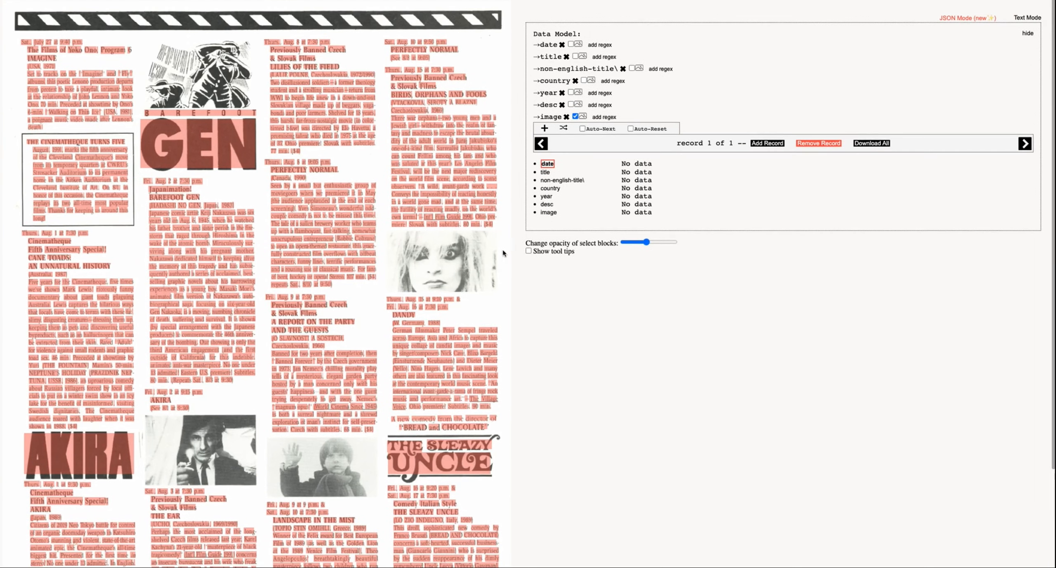
Step: Reorder the properties so "country" comes before "non-english-title\", and hide the data model definition
{"action": "left_click", "coordinate": [564, 129]}
{"action": "left_click_drag", "start_coordinate": [445, 71], "coordinate": [420, 60]}
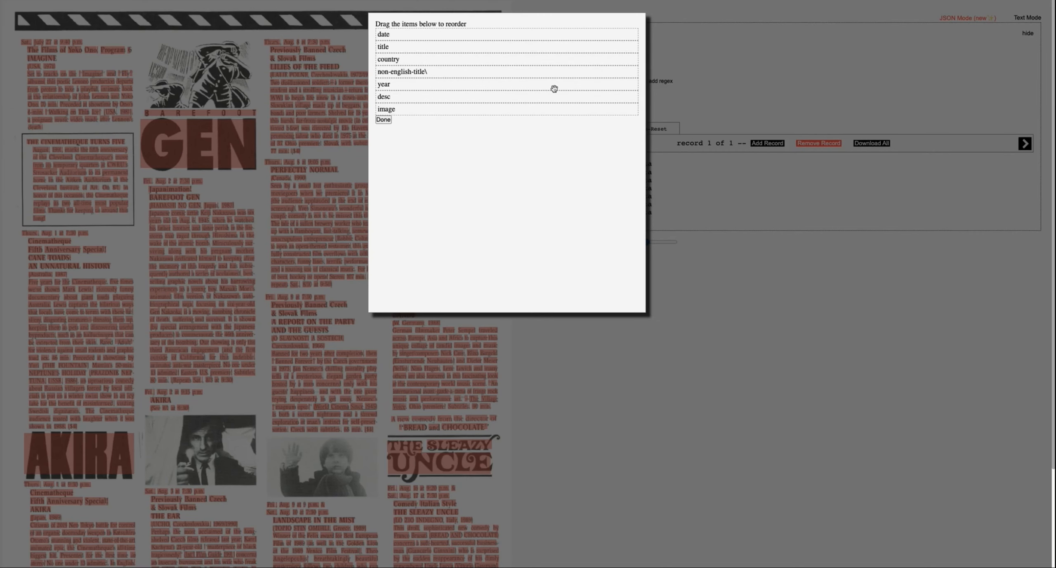
{"action": "left_click", "coordinate": [384, 120]}
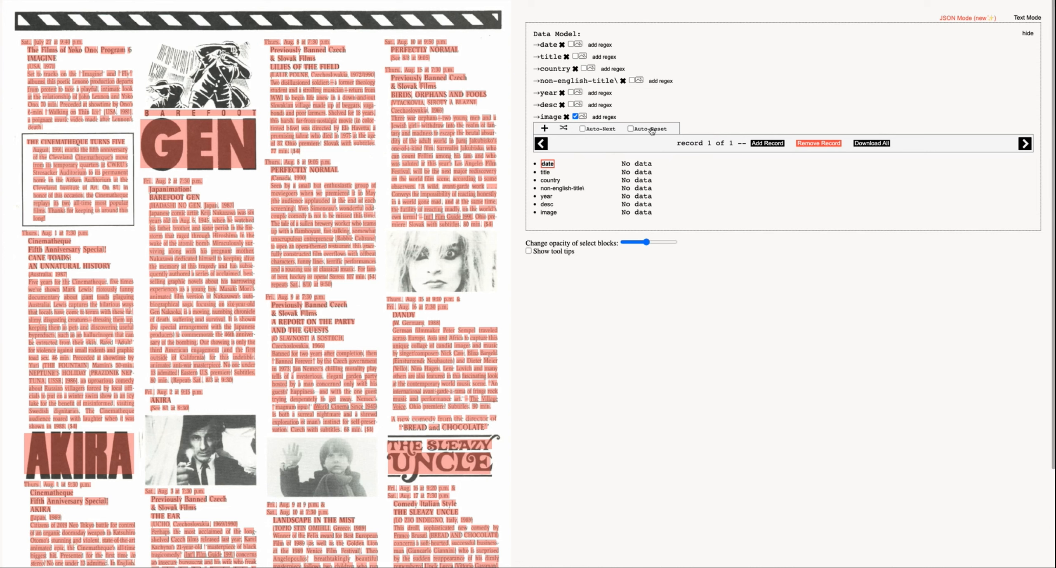
{"action": "left_click", "coordinate": [1027, 35]}
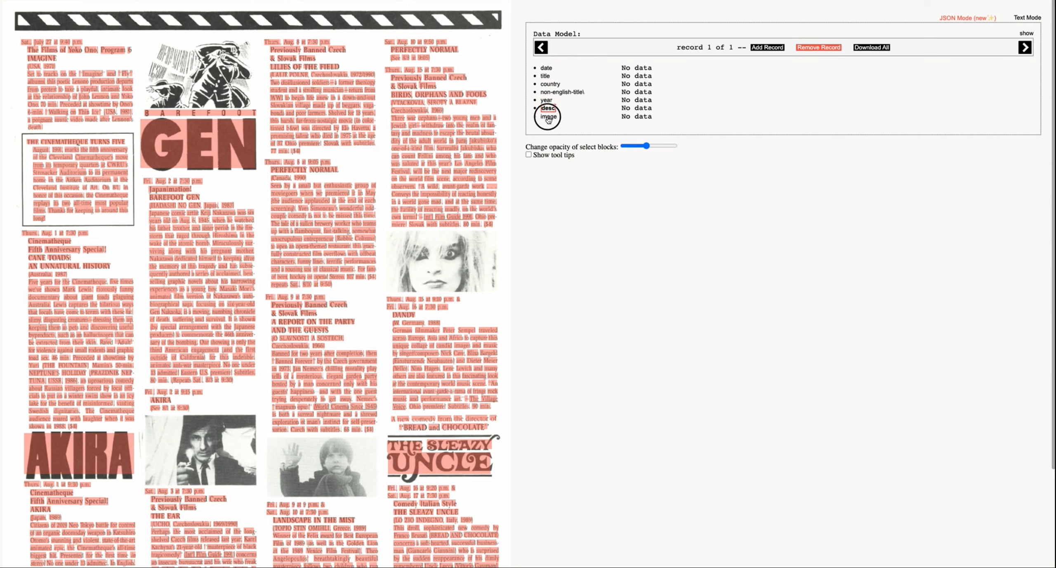
Step: Capture the first screening date of Landscape in the Mist, "Fri., Aug. 9 at 9 p.m.", into the date property
{"action": "left_click", "coordinate": [548, 82]}
{"action": "left_click", "coordinate": [548, 76]}
{"action": "left_click", "coordinate": [548, 69]}
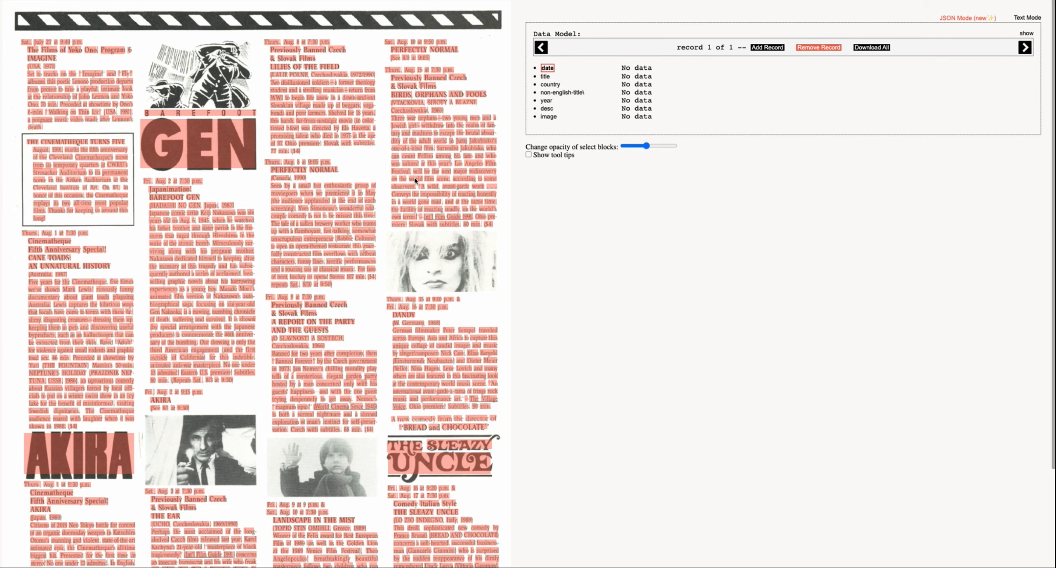
{"action": "scroll", "coordinate": [326, 295], "scroll_direction": "down", "scroll_amount": 3}
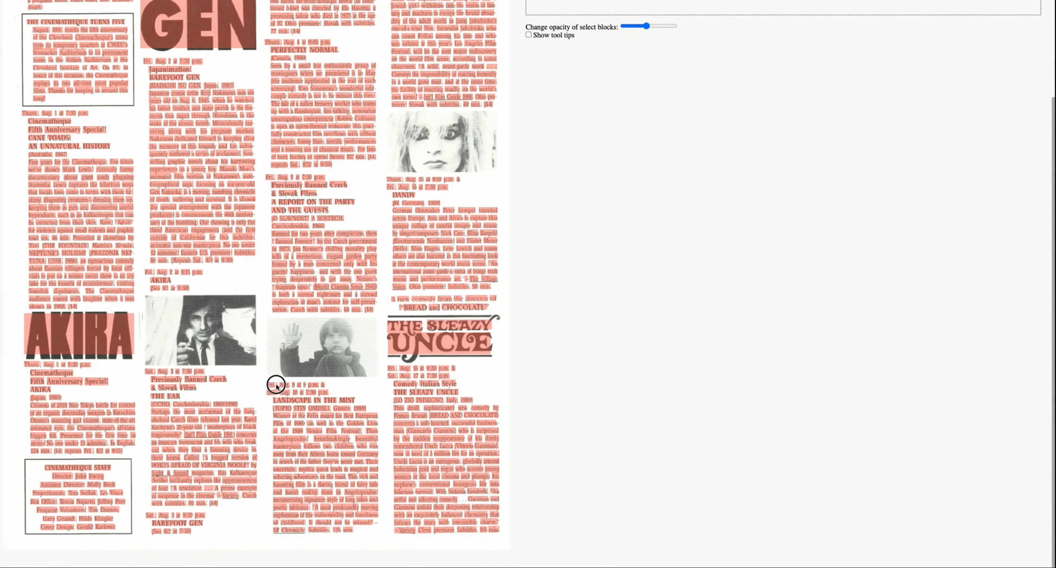
{"action": "mouse_move", "coordinate": [267, 384]}
{"action": "left_mouse_down"}
{"action": "mouse_move", "coordinate": [326, 385]}
{"action": "mouse_move", "coordinate": [318, 387]}
{"action": "left_mouse_up"}
{"action": "scroll", "coordinate": [373, 380], "scroll_direction": "up", "scroll_amount": 3}
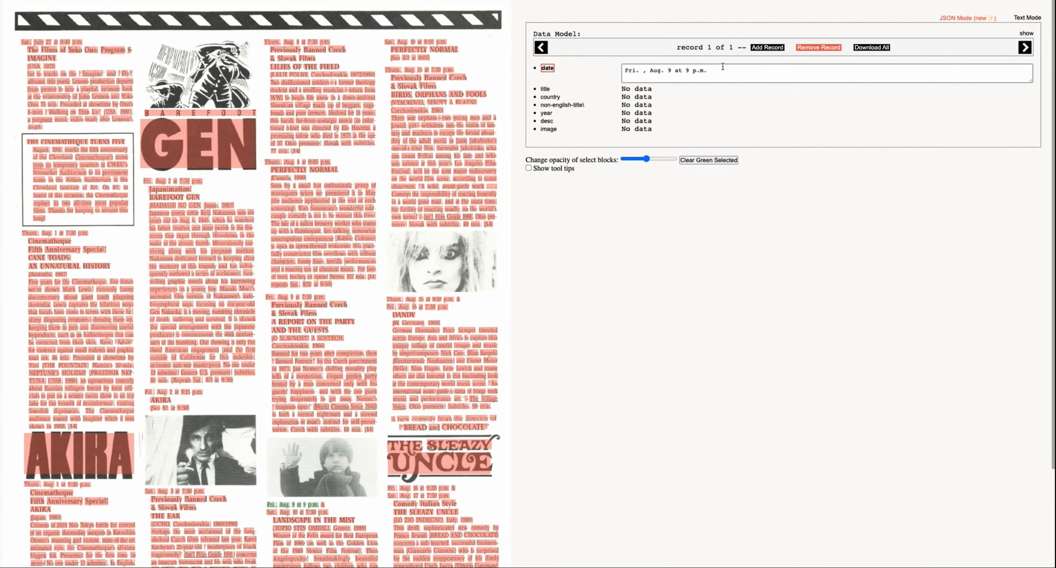
{"action": "left_click_drag", "start_coordinate": [718, 71], "coordinate": [628, 63]}
{"action": "key", "text": "Right"}
Step: Capture the second screening date of Landscape in the Mist, "Sat., Aug. 10 at 7:30 p.m.", as another date value
{"action": "scroll", "coordinate": [371, 289], "scroll_direction": "down", "scroll_amount": 3}
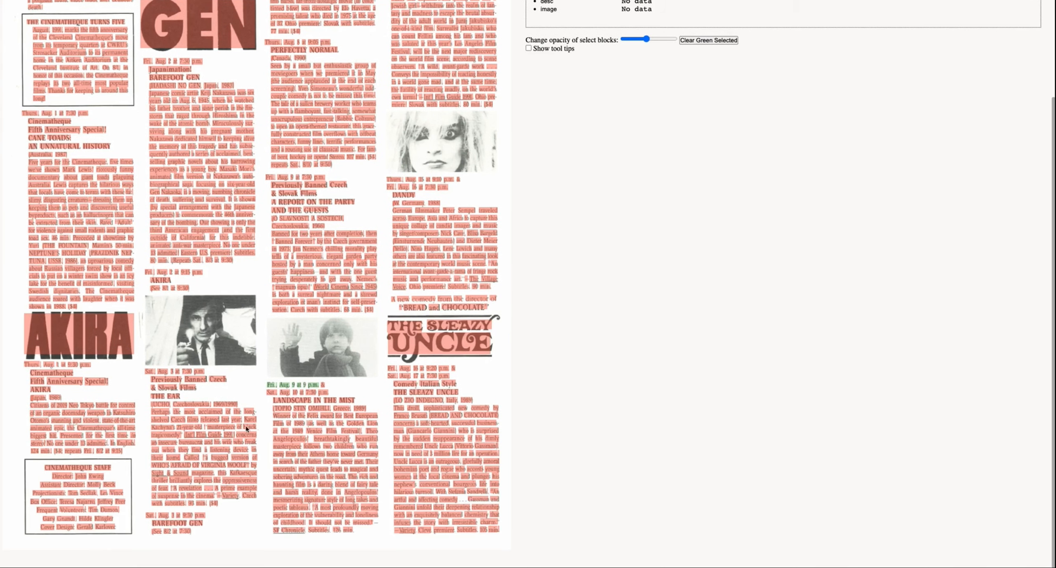
{"action": "left_click_drag", "start_coordinate": [267, 392], "coordinate": [326, 392]}
{"action": "scroll", "coordinate": [388, 384], "scroll_direction": "up", "scroll_amount": 3}
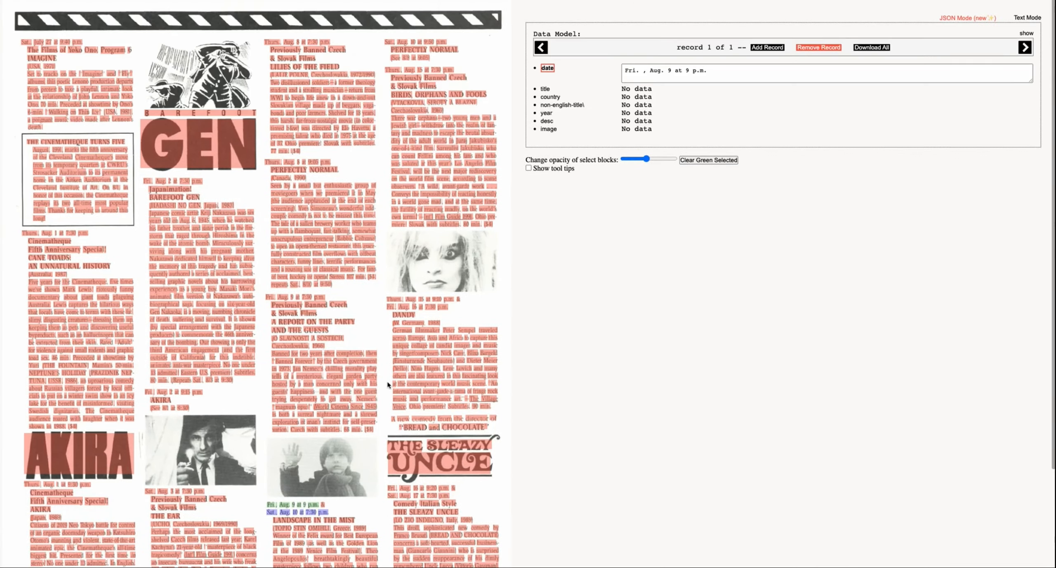
{"action": "left_click", "coordinate": [648, 97]}
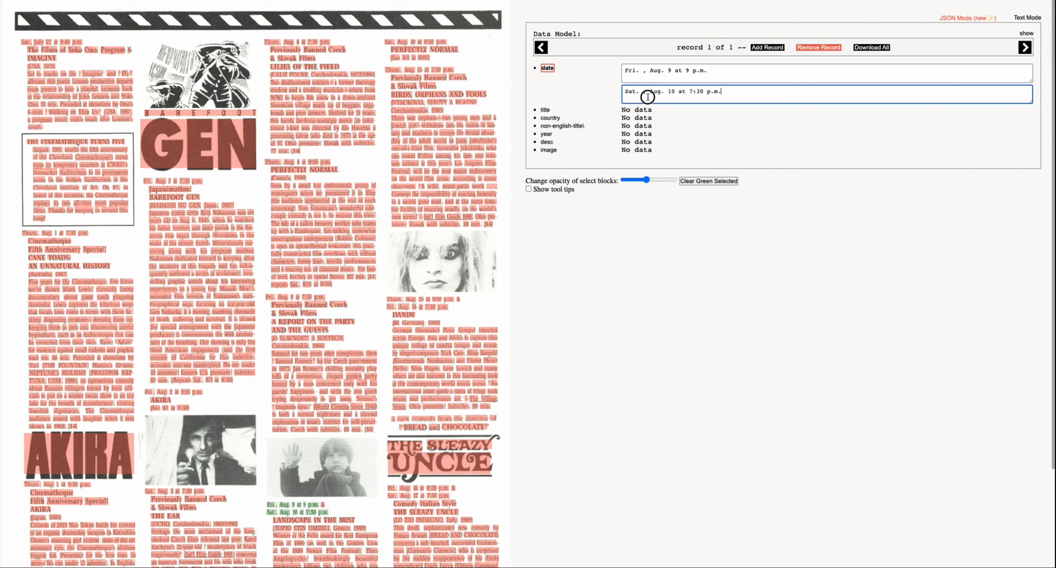
{"action": "left_click", "coordinate": [668, 68]}
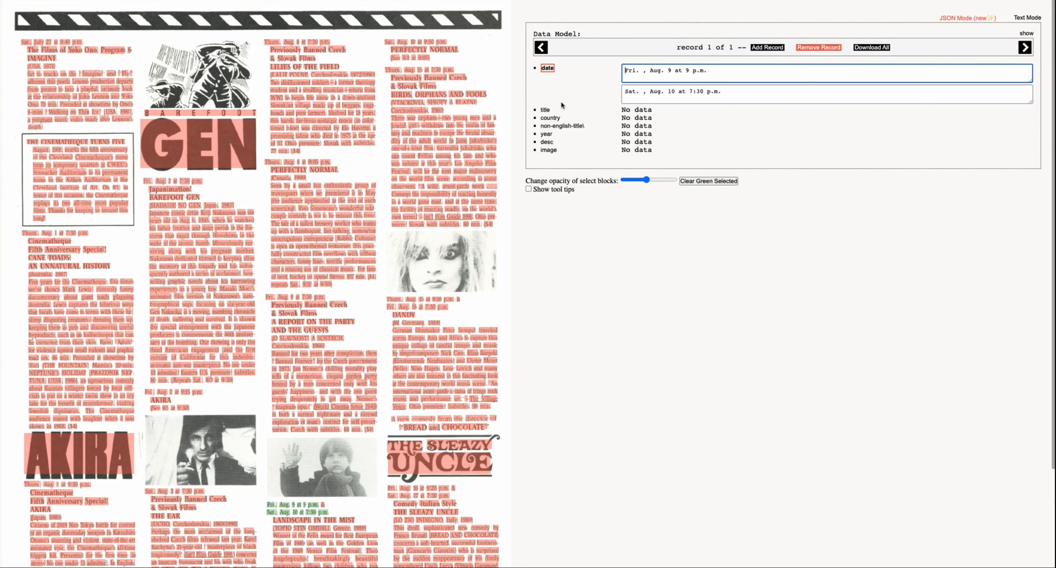
Step: Make title the active property and capture "LANDSCAPE IN THE MIST" from the listing heading into it
{"action": "left_click", "coordinate": [548, 110]}
{"action": "key", "text": "Down"}
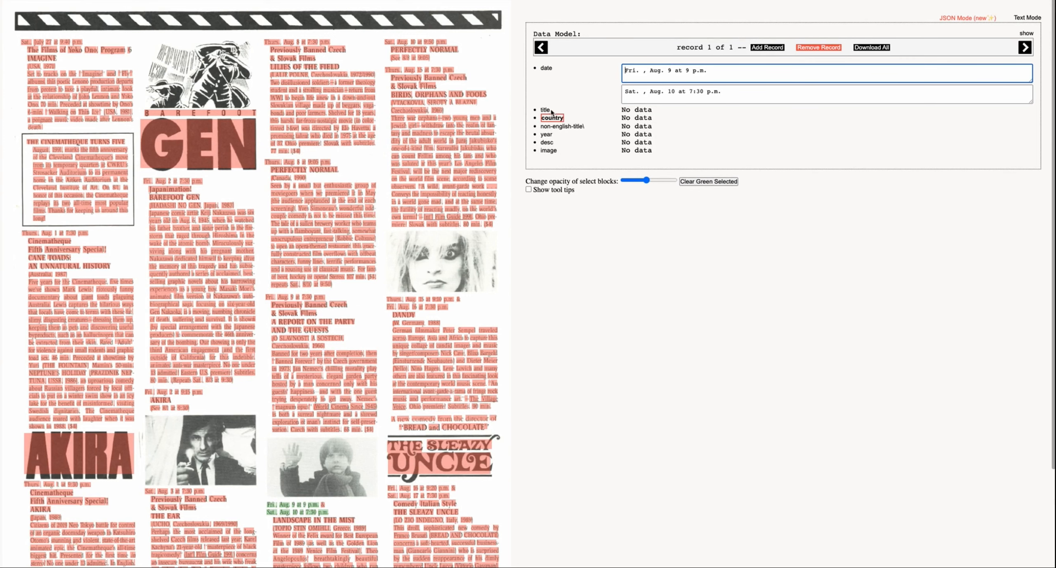
{"action": "key", "text": "Up"}
{"action": "left_click", "coordinate": [548, 112]}
{"action": "key", "text": "Up"}
{"action": "key", "text": "Down"}
{"action": "scroll", "coordinate": [422, 206], "scroll_direction": "down", "scroll_amount": 3}
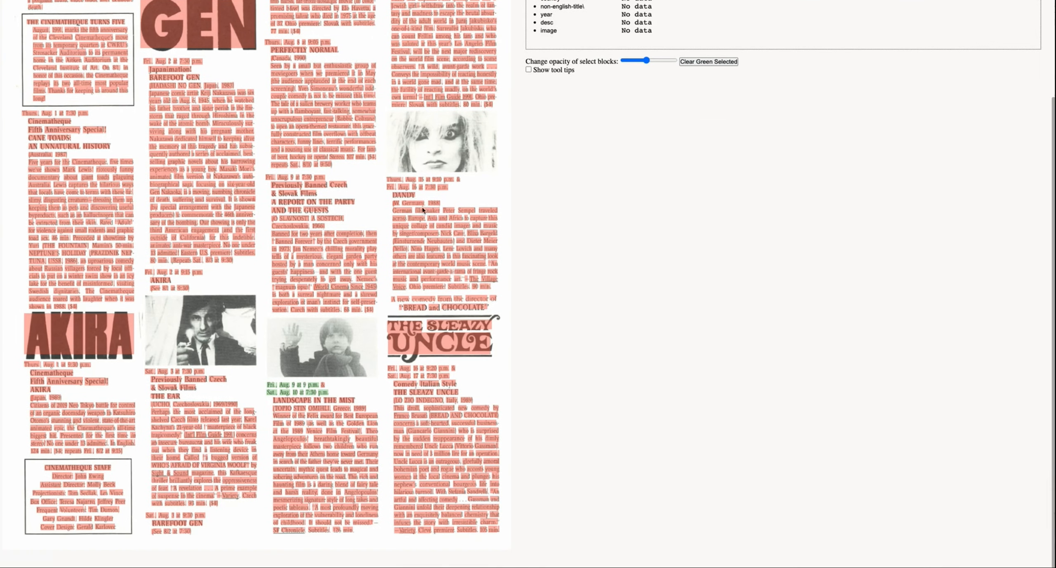
{"action": "left_click_drag", "start_coordinate": [272, 402], "coordinate": [354, 400]}
{"action": "scroll", "coordinate": [424, 352], "scroll_direction": "up", "scroll_amount": 3}
Step: Capture "Greece" into the country property and "TOPIO STIN OMIHLI" into the non-English title property from the same listing
{"action": "left_click", "coordinate": [556, 132]}
{"action": "scroll", "coordinate": [283, 420], "scroll_direction": "down", "scroll_amount": 3}
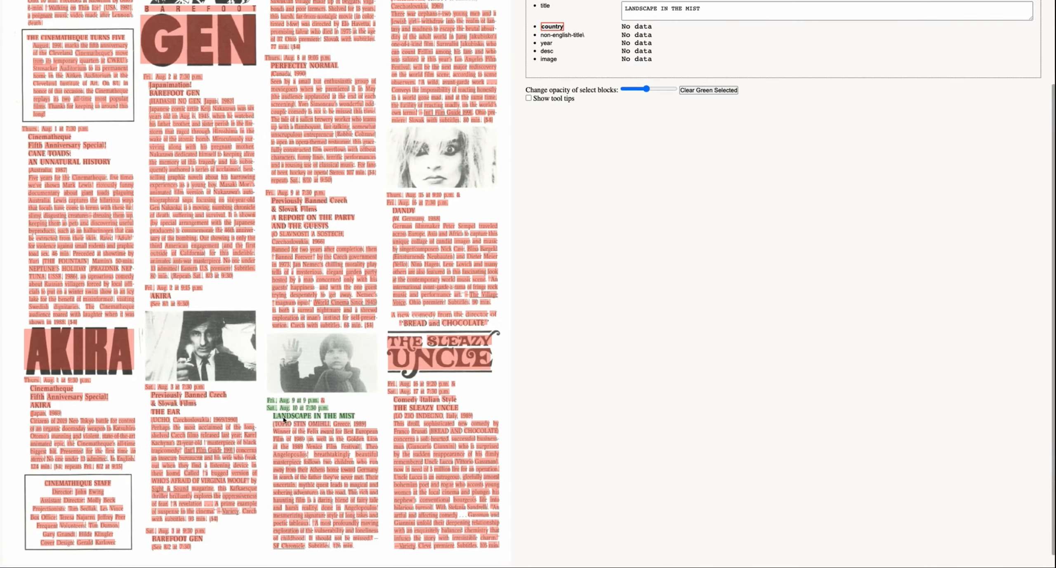
{"action": "left_click", "coordinate": [340, 424]}
{"action": "scroll", "coordinate": [456, 283], "scroll_direction": "up", "scroll_amount": 3}
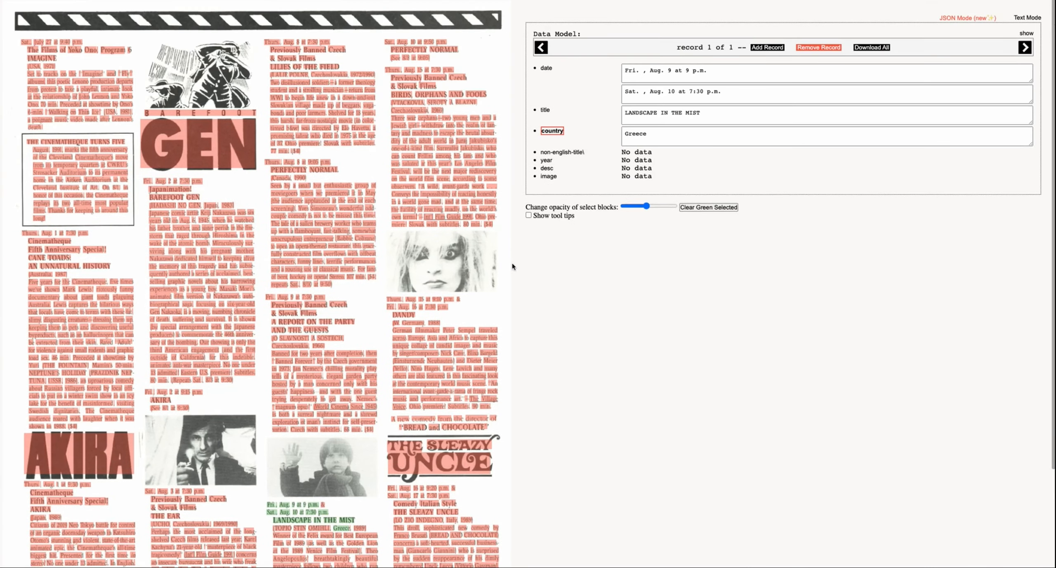
{"action": "scroll", "coordinate": [456, 283], "scroll_direction": "down", "scroll_amount": 3}
{"action": "left_click_drag", "start_coordinate": [275, 408], "coordinate": [330, 409]}
{"action": "scroll", "coordinate": [439, 262], "scroll_direction": "up", "scroll_amount": 3}
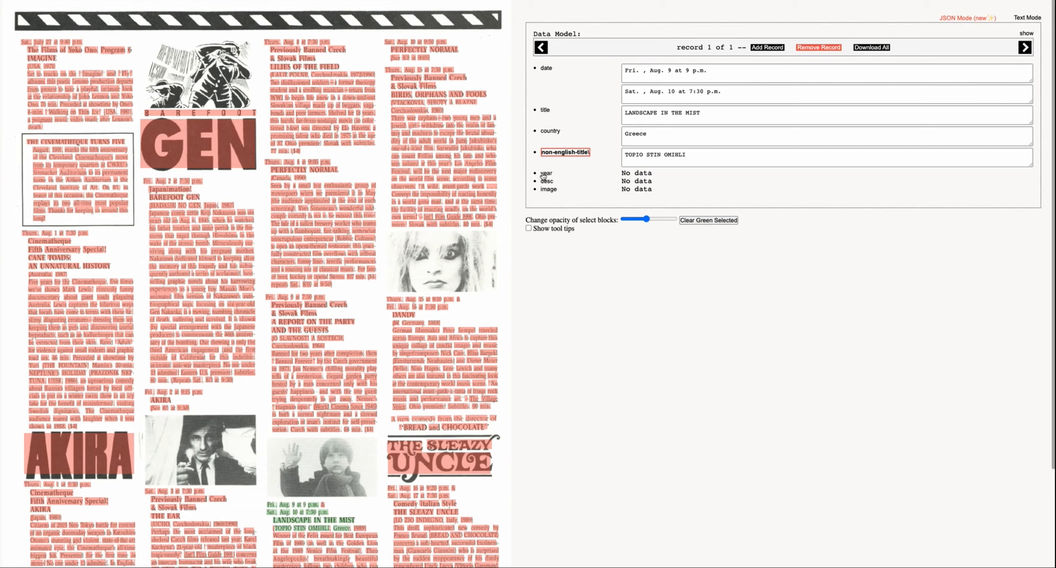
Step: Try to capture the year 1989 from the Landscape in the Mist listing
{"action": "scroll", "coordinate": [439, 262], "scroll_direction": "down", "scroll_amount": 3}
{"action": "left_click_drag", "start_coordinate": [356, 408], "coordinate": [367, 409]}
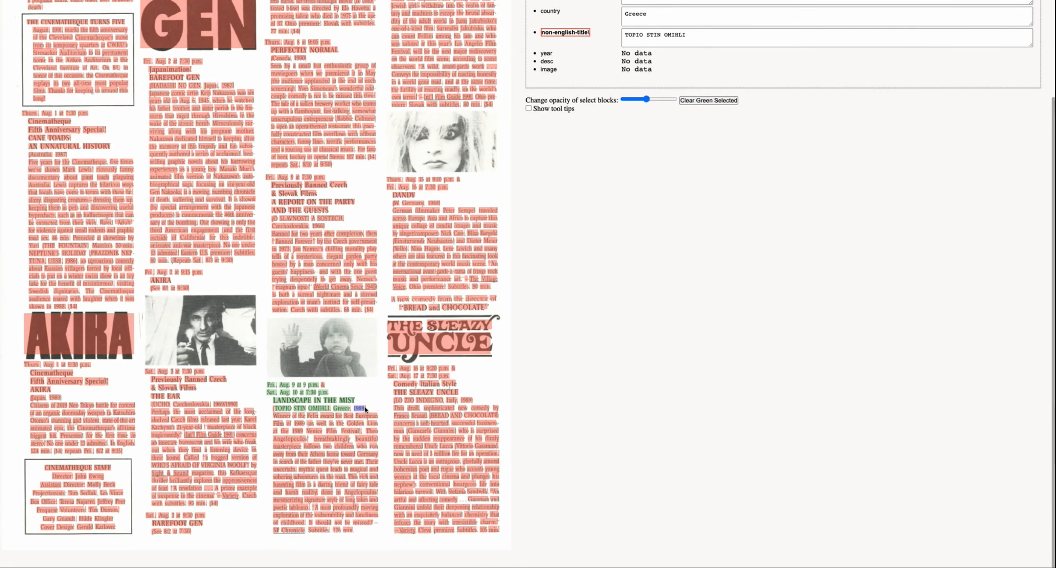
{"action": "scroll", "coordinate": [454, 330], "scroll_direction": "up", "scroll_amount": 3}
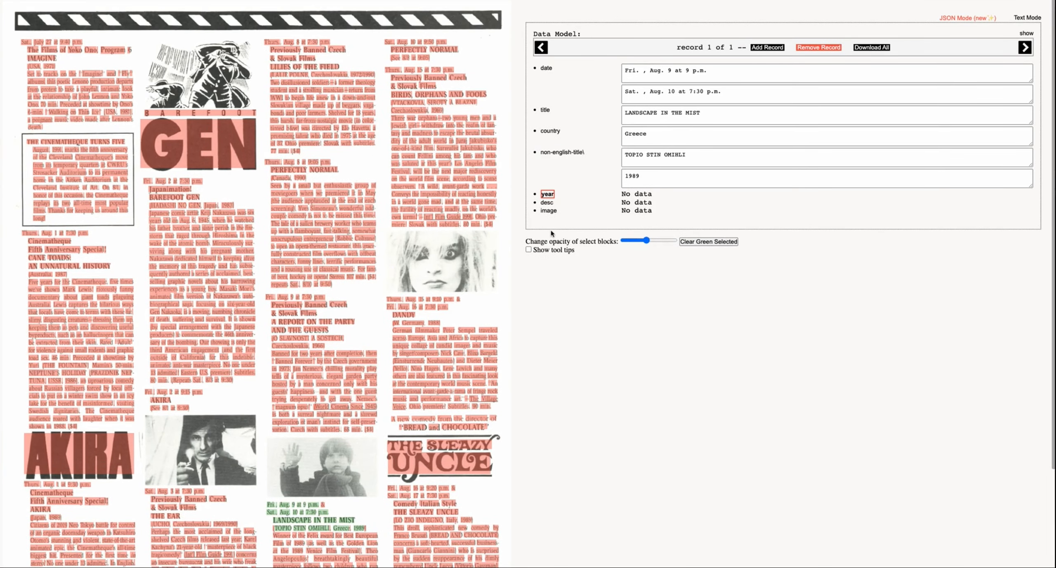
Step: Delete the misplaced value "1989" from the non-English title property
{"action": "left_click", "coordinate": [566, 152]}
{"action": "left_click", "coordinate": [659, 176]}
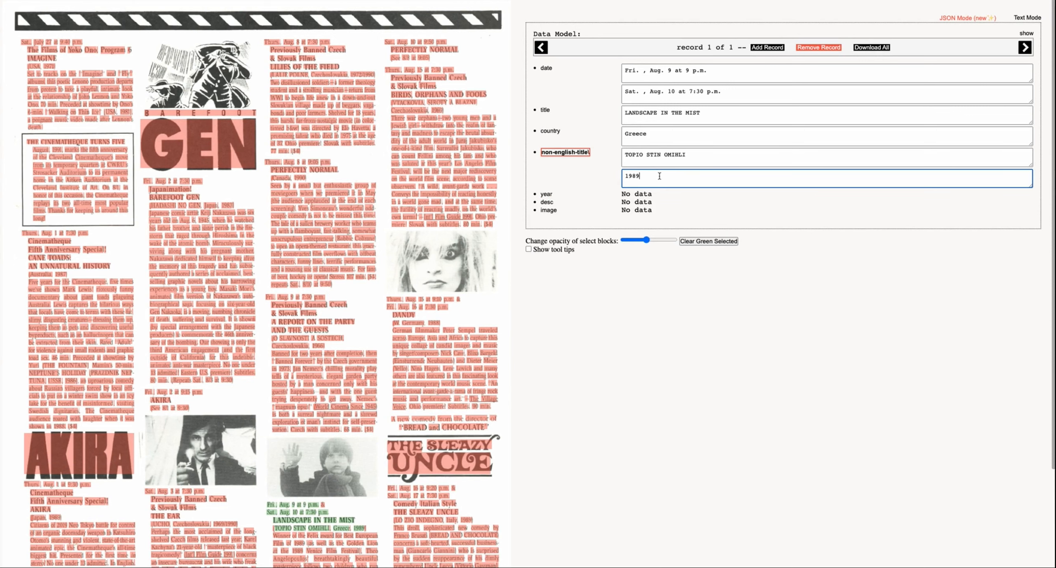
{"action": "left_click_drag", "start_coordinate": [659, 175], "coordinate": [607, 176]}
{"action": "key", "text": "BackSpace"}
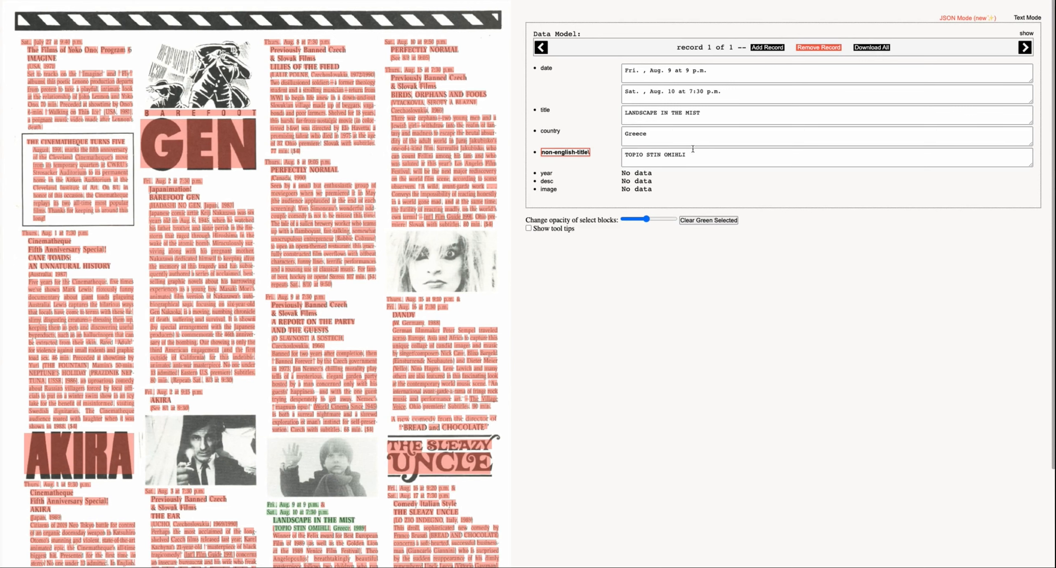
Step: Capture 1989 into the year property and the listing's full description paragraph into the desc property
{"action": "scroll", "coordinate": [306, 353], "scroll_direction": "down", "scroll_amount": 3}
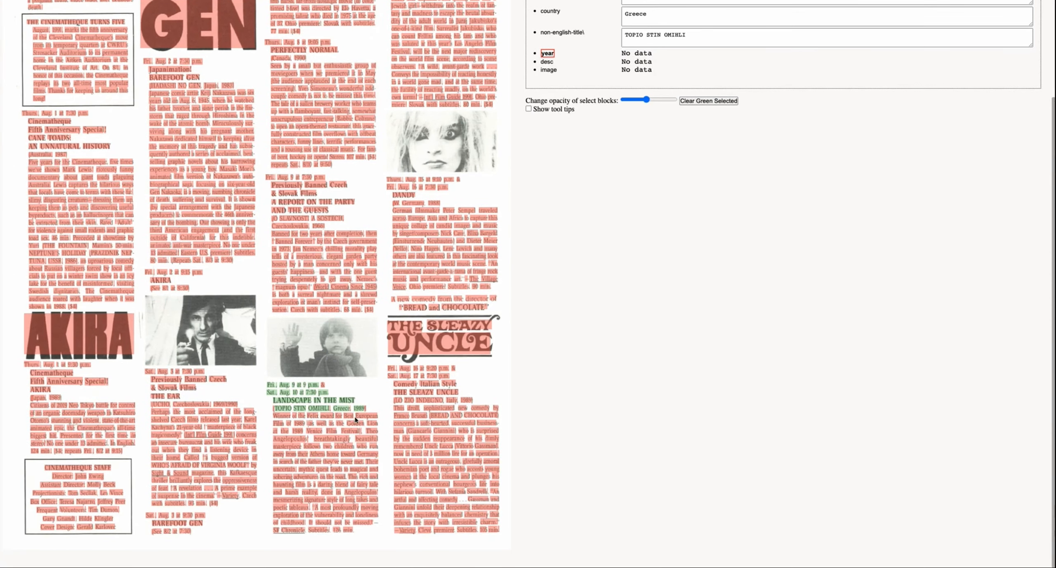
{"action": "left_click_drag", "start_coordinate": [353, 405], "coordinate": [368, 412]}
{"action": "left_click", "coordinate": [548, 73]}
{"action": "left_click_drag", "start_coordinate": [272, 413], "coordinate": [388, 536]}
{"action": "scroll", "coordinate": [686, 345], "scroll_direction": "up", "scroll_amount": 3}
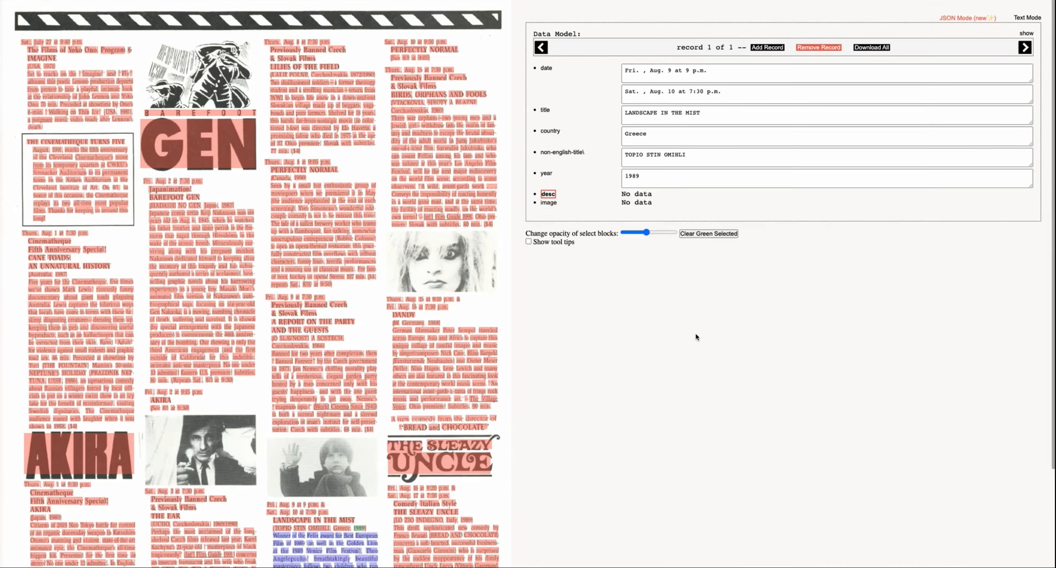
Step: Expand the data model's property settings and delete the whole captured description text from the desc property
{"action": "left_click", "coordinate": [739, 233]}
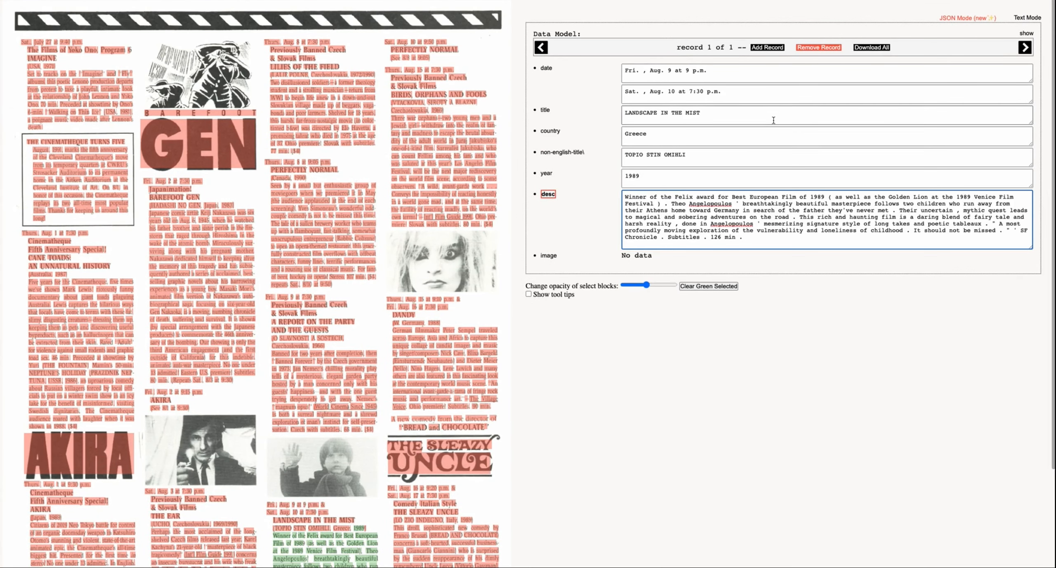
{"action": "left_click", "coordinate": [1027, 33]}
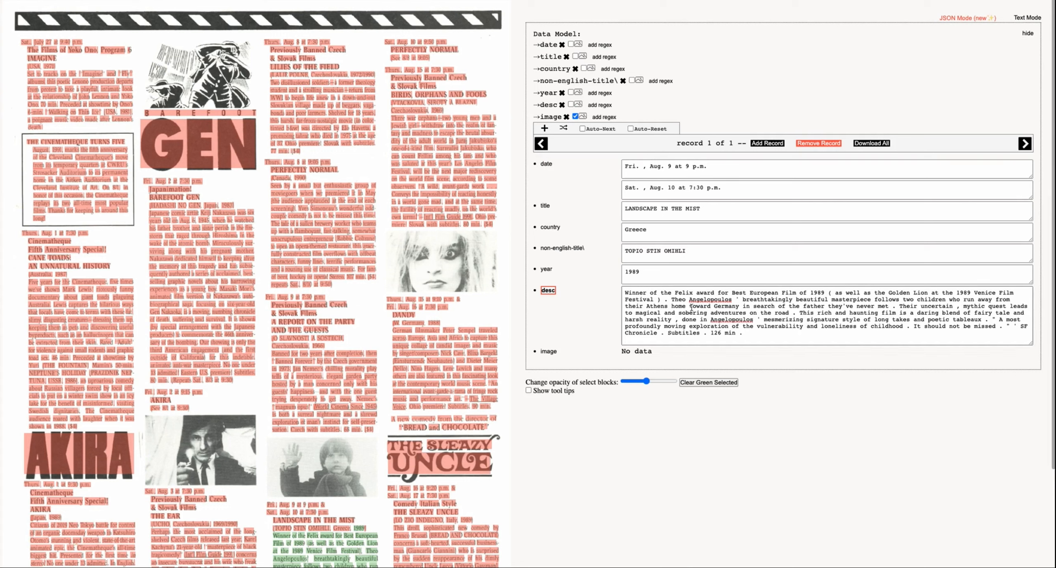
{"action": "left_click", "coordinate": [707, 333]}
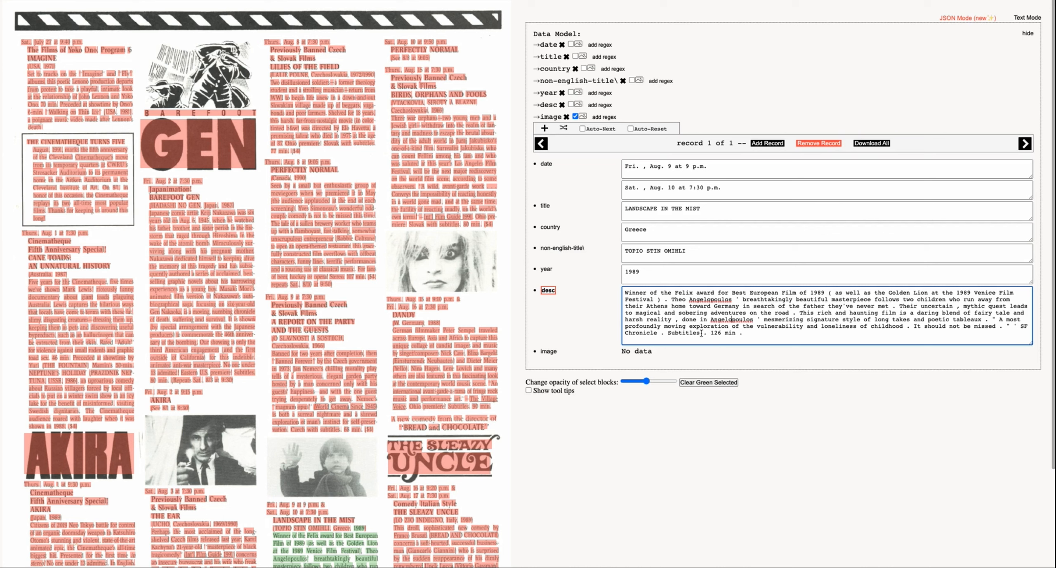
{"action": "left_click_drag", "start_coordinate": [703, 333], "coordinate": [709, 333]}
{"action": "left_click_drag", "start_coordinate": [907, 326], "coordinate": [913, 327]}
{"action": "left_click", "coordinate": [704, 316]}
{"action": "left_click_drag", "start_coordinate": [766, 337], "coordinate": [615, 284]}
{"action": "key", "text": "BackSpace"}
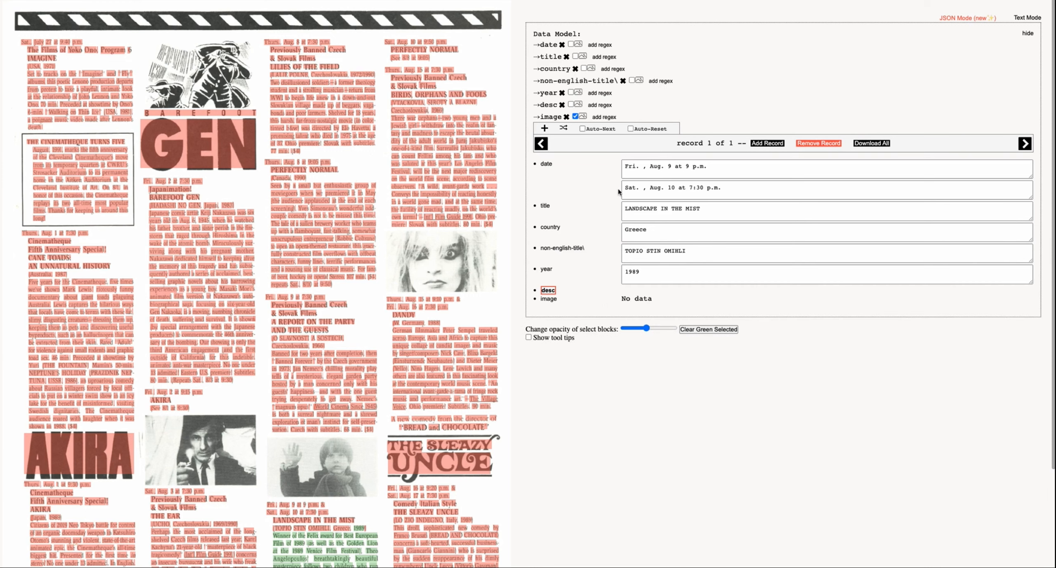
Step: Add a global regex replacement to the desc property that removes the space before each period
{"action": "left_click", "coordinate": [602, 105]}
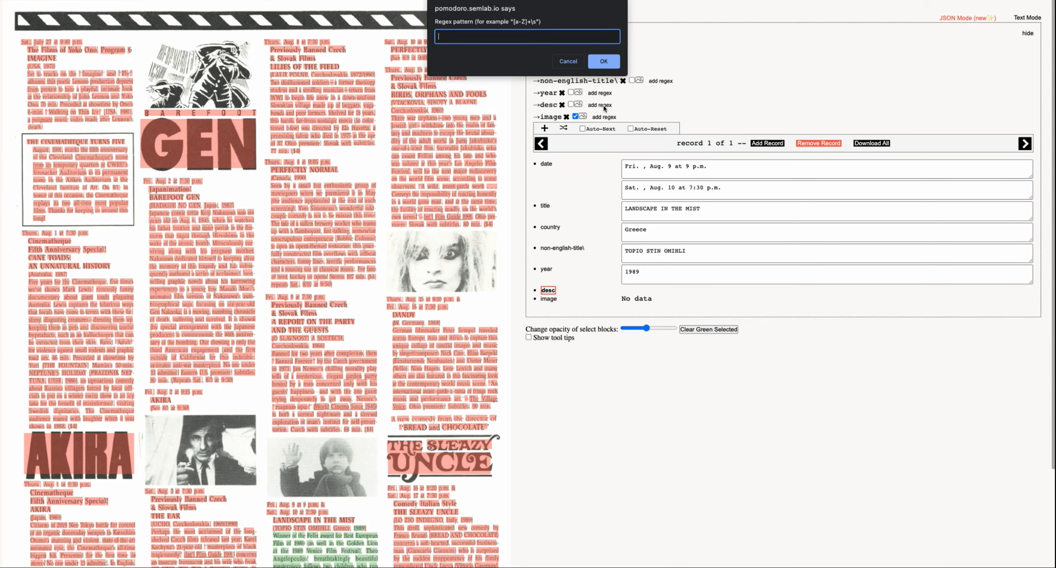
{"action": "left_click_drag", "start_coordinate": [439, 21], "coordinate": [541, 30]}
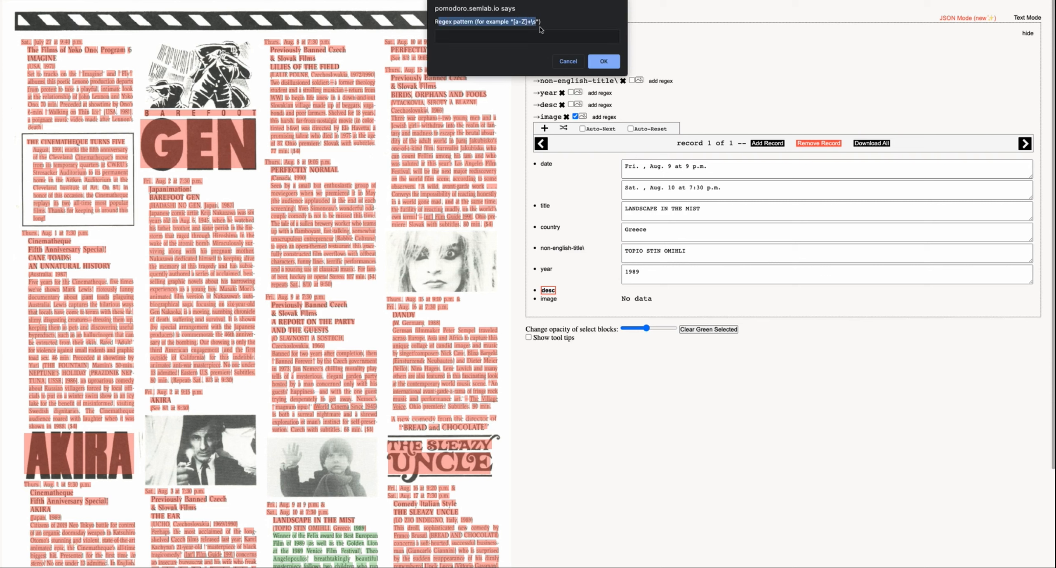
{"action": "left_click", "coordinate": [522, 38]}
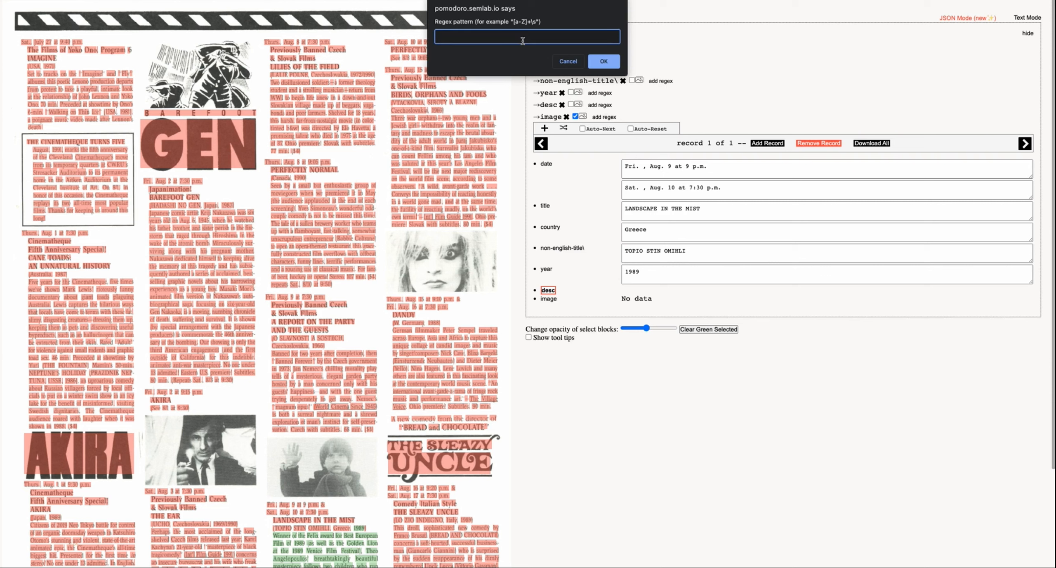
{"action": "type", "text": "\\d"}
{"action": "left_click", "coordinate": [605, 61]}
{"action": "left_click_drag", "start_coordinate": [446, 25], "coordinate": [556, 26]}
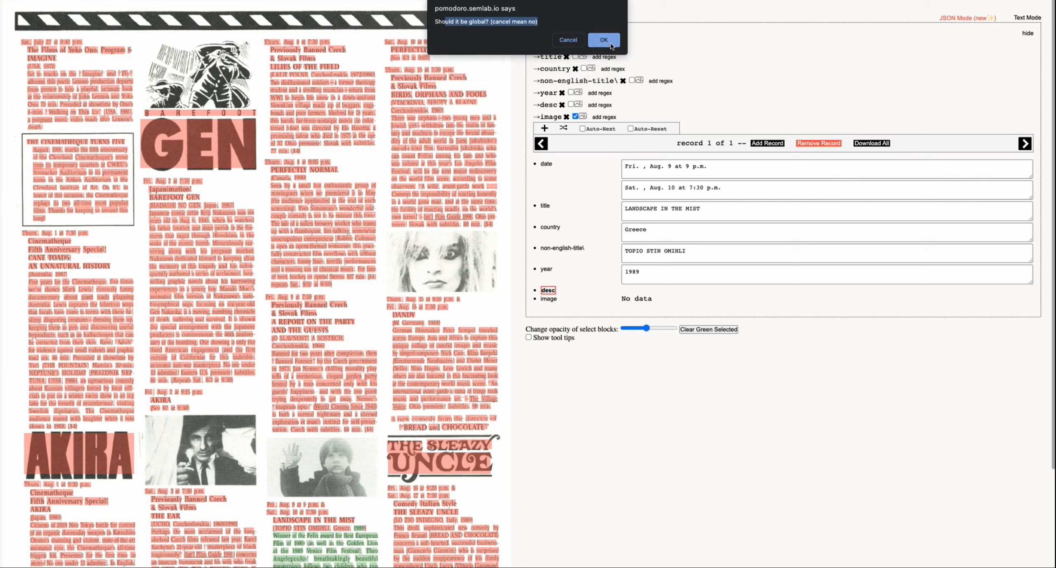
{"action": "left_click", "coordinate": [609, 45]}
{"action": "left_click_drag", "start_coordinate": [447, 21], "coordinate": [551, 23]}
{"action": "left_click", "coordinate": [609, 43]}
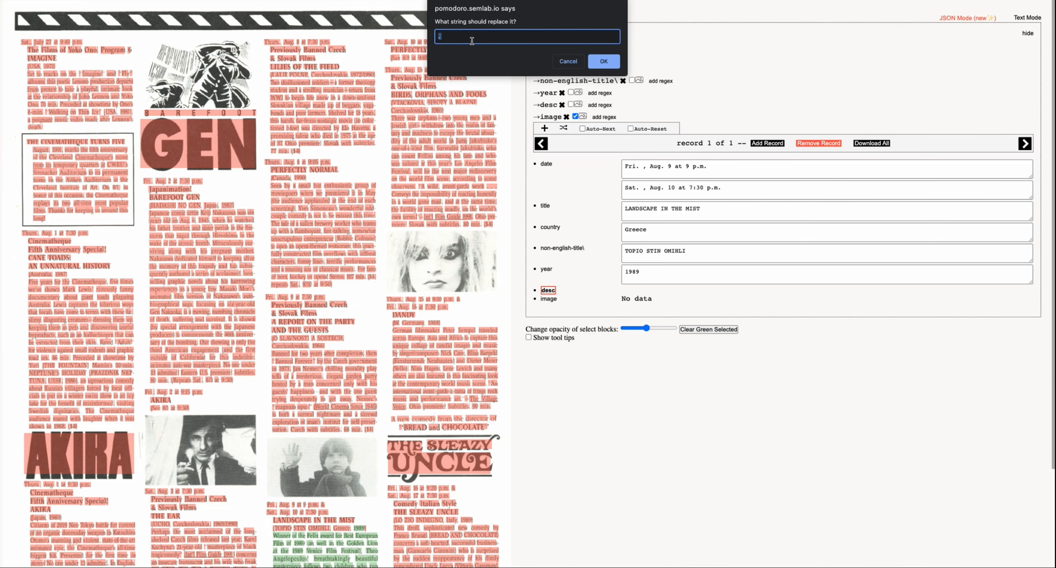
{"action": "left_click", "coordinate": [603, 61]}
Step: Clear the green selection and recapture the full Landscape in the Mist description paragraph into the desc property
{"action": "scroll", "coordinate": [332, 362], "scroll_direction": "down", "scroll_amount": 3}
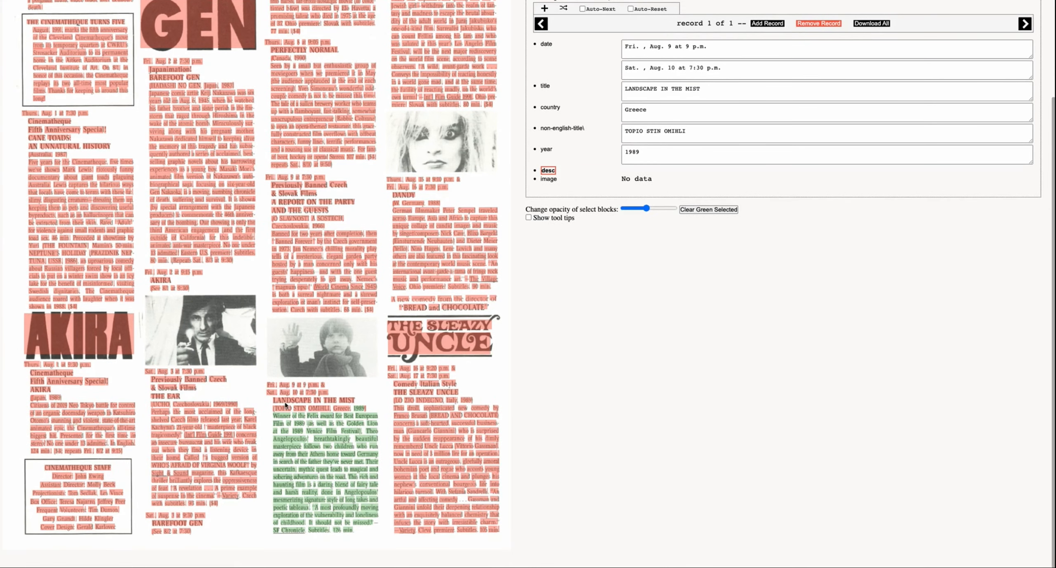
{"action": "left_click", "coordinate": [708, 210]}
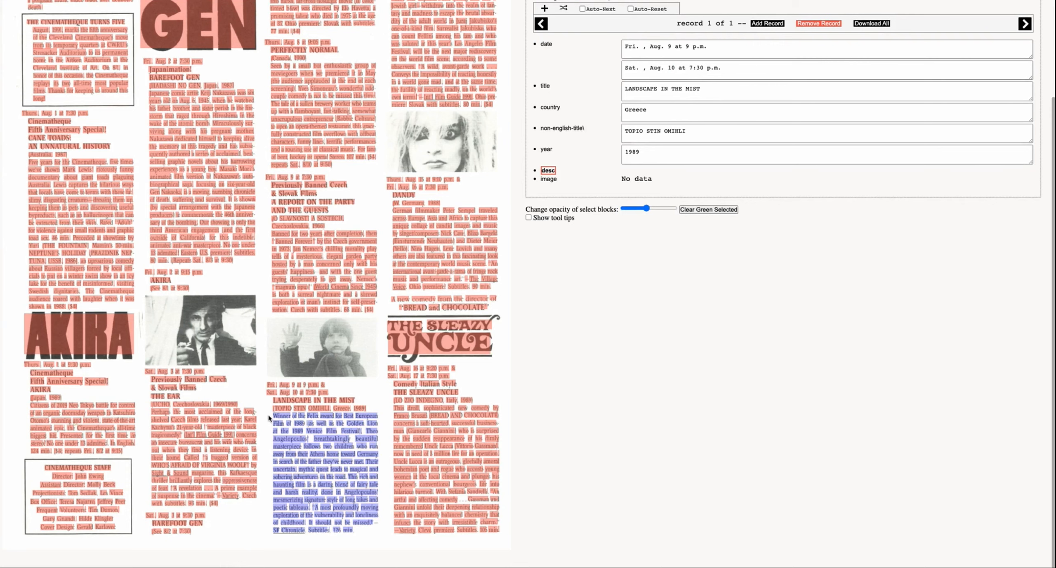
{"action": "left_click_drag", "start_coordinate": [269, 418], "coordinate": [377, 533]}
{"action": "scroll", "coordinate": [438, 438], "scroll_direction": "up", "scroll_amount": 3}
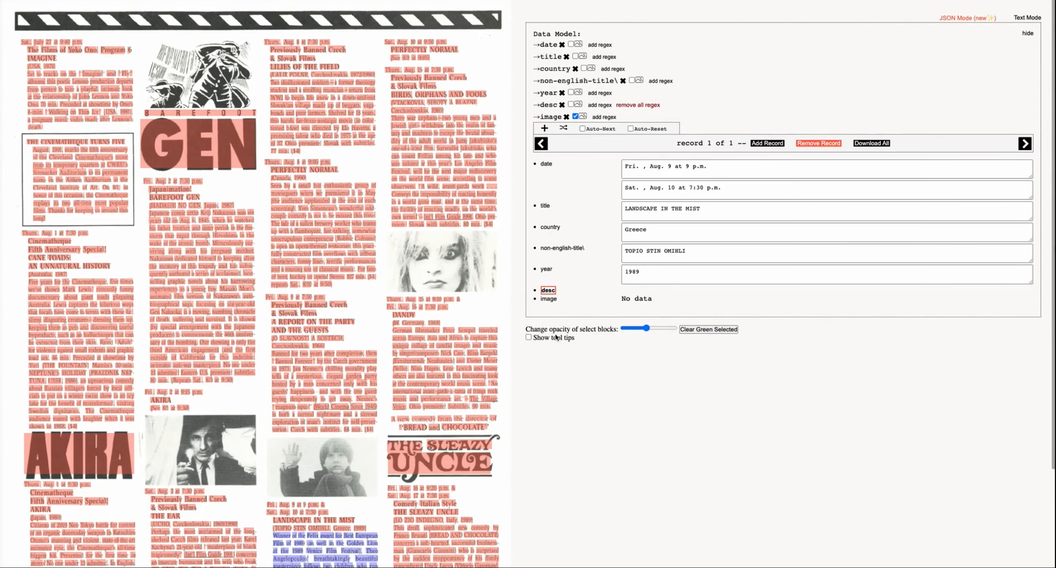
{"action": "left_click", "coordinate": [662, 295]}
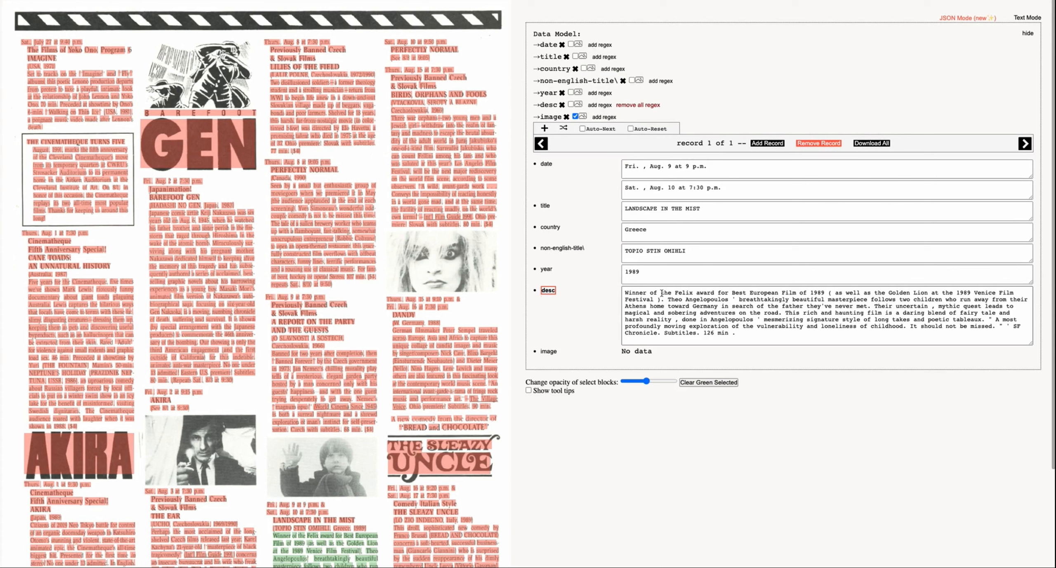
Step: Edit the desc text so it ends with "126 min." without a space before the period
{"action": "left_click", "coordinate": [698, 332]}
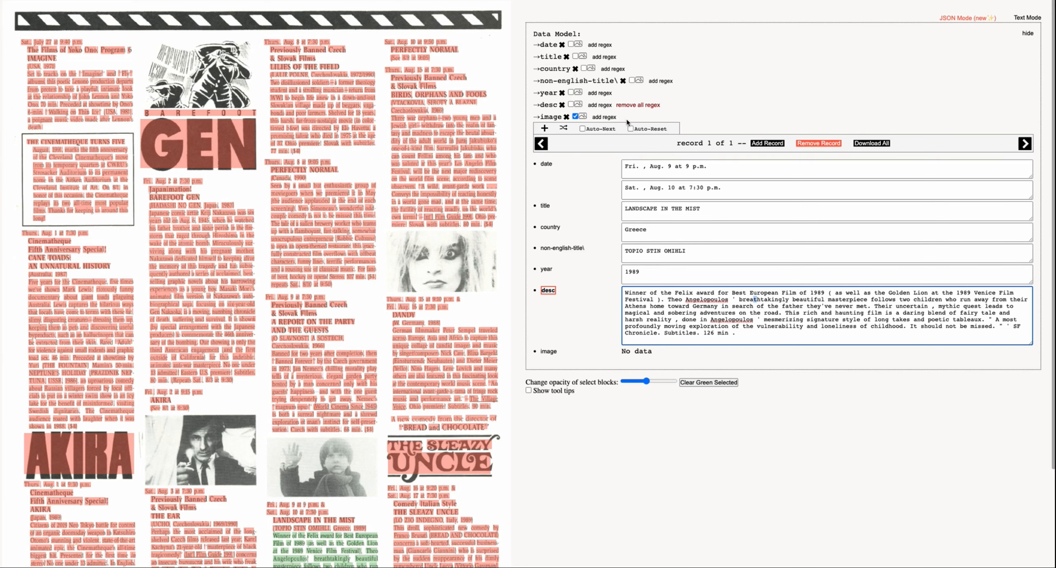
{"action": "scroll", "coordinate": [680, 247], "scroll_direction": "down", "scroll_amount": 1}
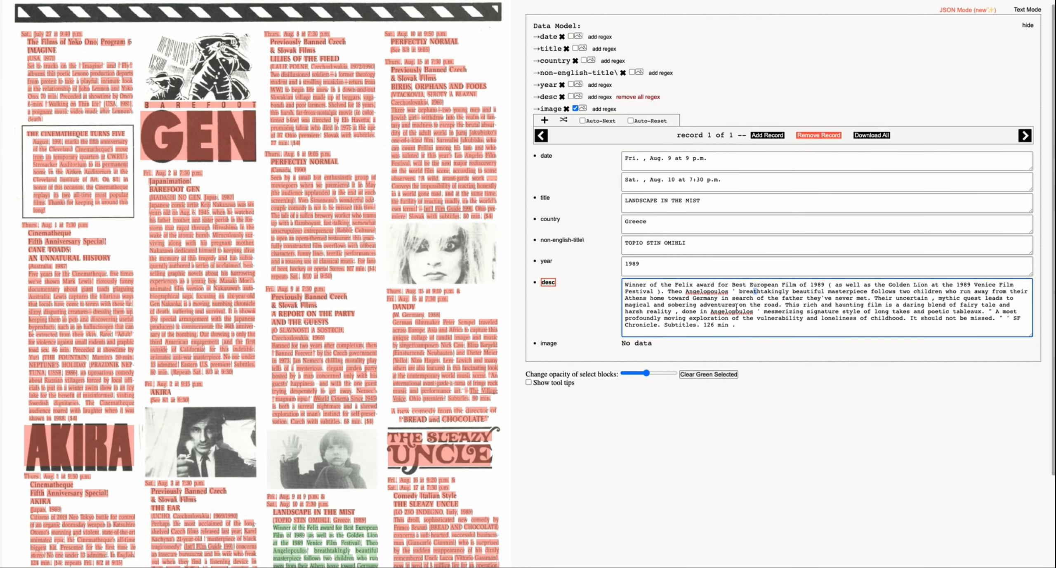
{"action": "left_click", "coordinate": [734, 333]}
{"action": "scroll", "coordinate": [586, 157], "scroll_direction": "down", "scroll_amount": 1}
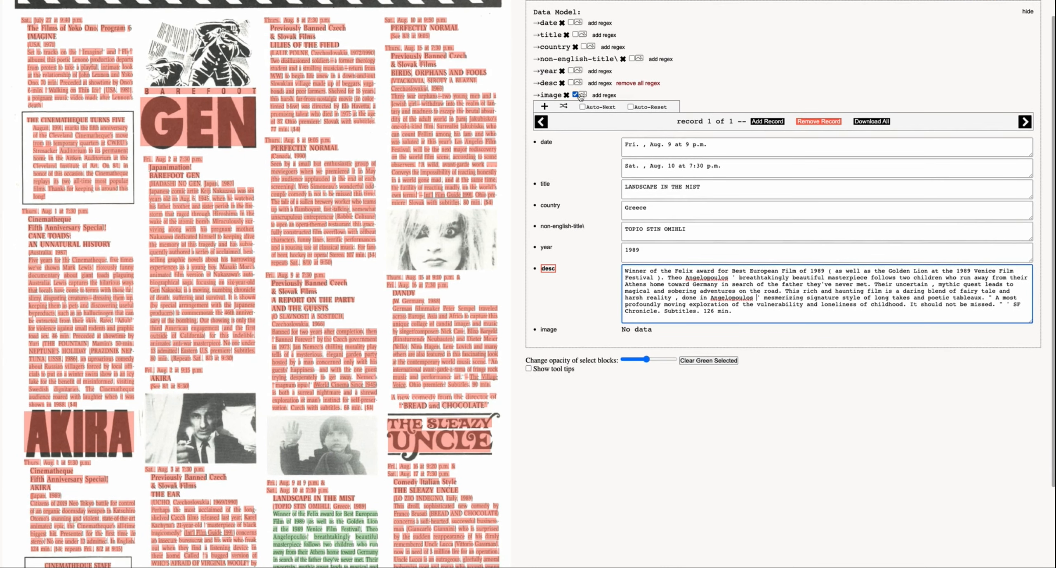
Step: Capture the photo of the waving child above the Landscape in the Mist listing into the image property
{"action": "scroll", "coordinate": [504, 266], "scroll_direction": "down", "scroll_amount": 3}
{"action": "scroll", "coordinate": [504, 266], "scroll_direction": "up", "scroll_amount": 4}
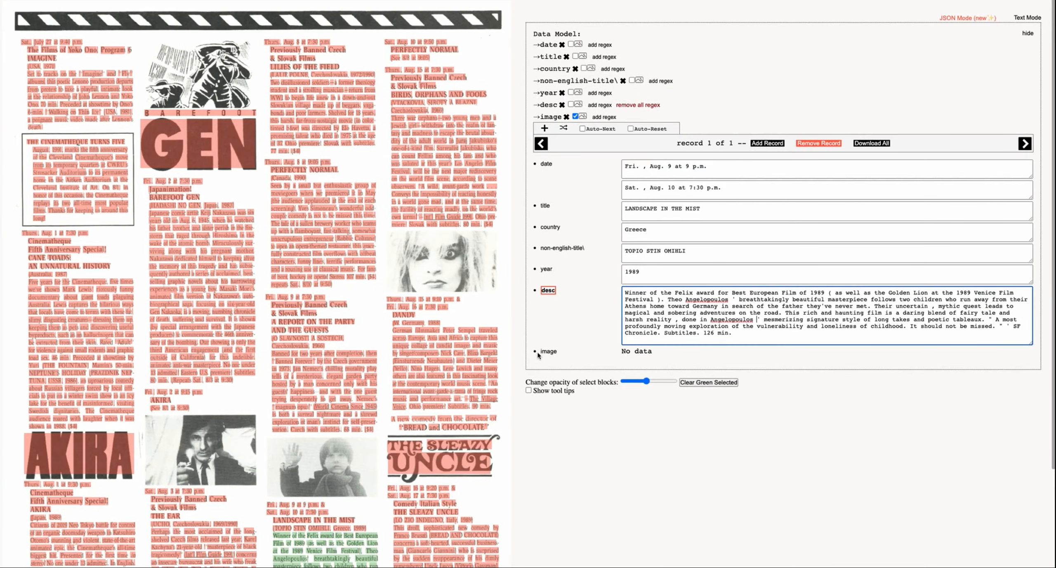
{"action": "left_click", "coordinate": [546, 353]}
{"action": "scroll", "coordinate": [504, 314], "scroll_direction": "down", "scroll_amount": 4}
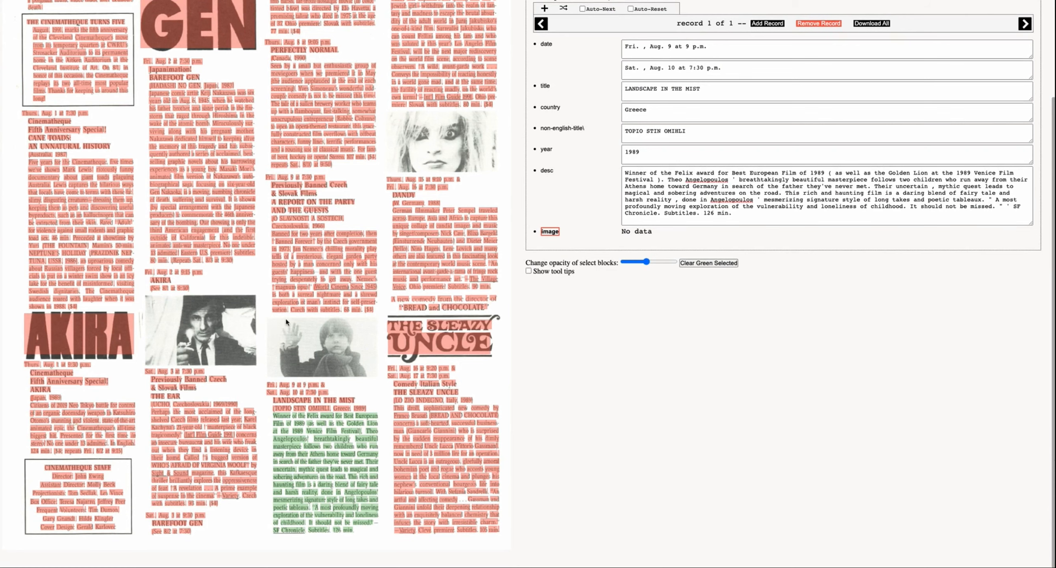
{"action": "scroll", "coordinate": [273, 320], "scroll_direction": "up", "scroll_amount": 3}
{"action": "scroll", "coordinate": [282, 306], "scroll_direction": "down", "scroll_amount": 3}
{"action": "left_click_drag", "start_coordinate": [267, 318], "coordinate": [378, 378]}
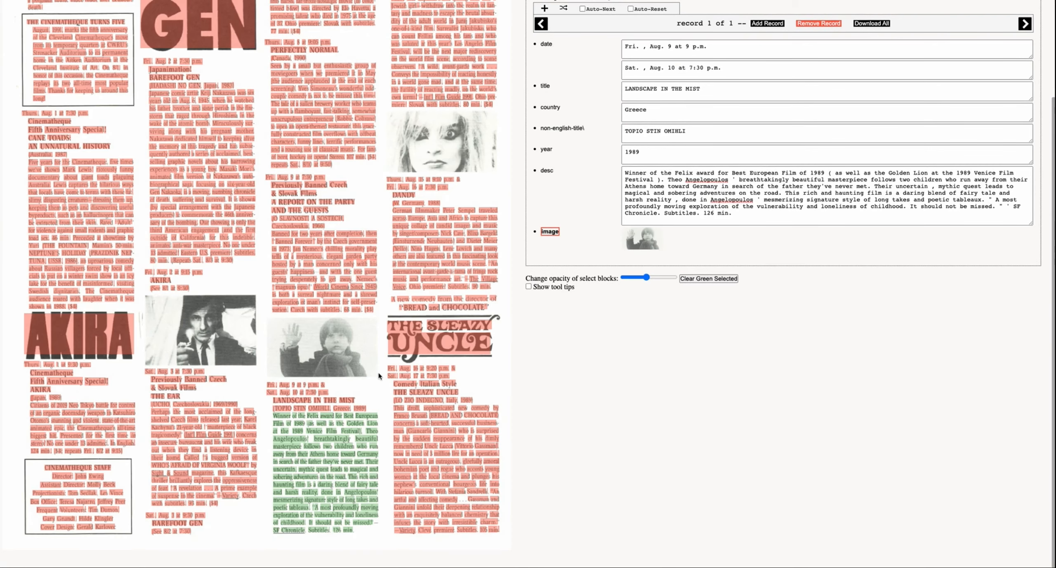
Step: Examine the enlarged preview of the captured photo and check the values of the Landscape in the Mist record
{"action": "mouse_move", "coordinate": [648, 243]}
{"action": "scroll", "coordinate": [384, 261], "scroll_direction": "up", "scroll_amount": 3}
{"action": "scroll", "coordinate": [384, 262], "scroll_direction": "down", "scroll_amount": 3}
{"action": "scroll", "coordinate": [384, 262], "scroll_direction": "up", "scroll_amount": 3}
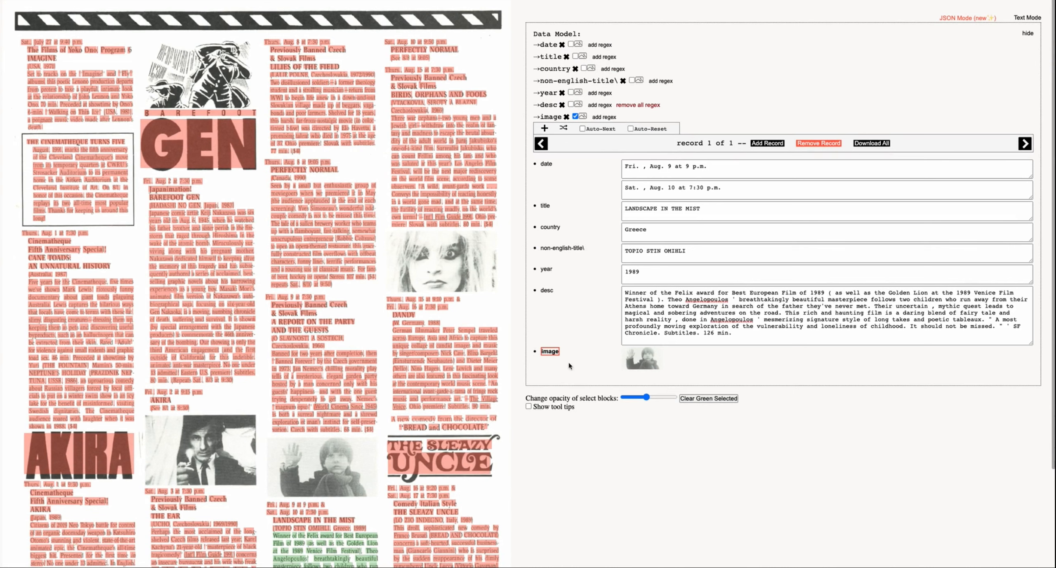
{"action": "mouse_move", "coordinate": [633, 366]}
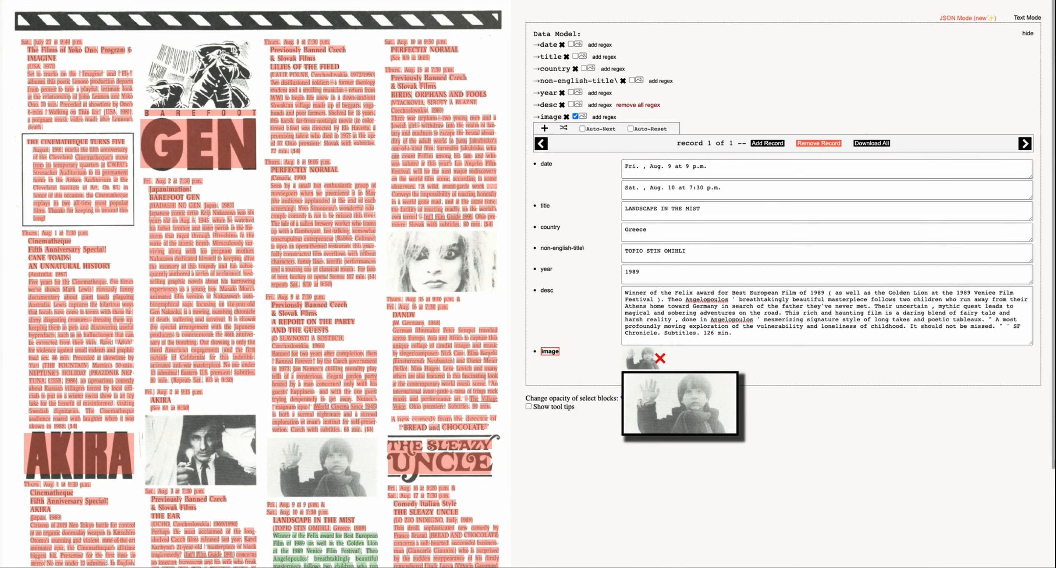
{"action": "scroll", "coordinate": [621, 339], "scroll_direction": "down", "scroll_amount": 1}
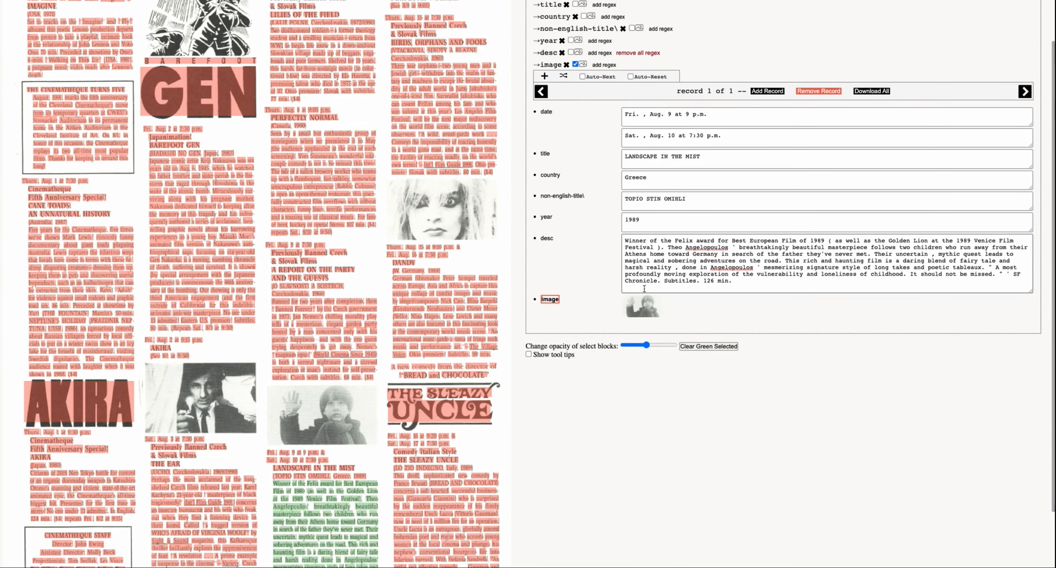
{"action": "scroll", "coordinate": [600, 287], "scroll_direction": "up", "scroll_amount": 1}
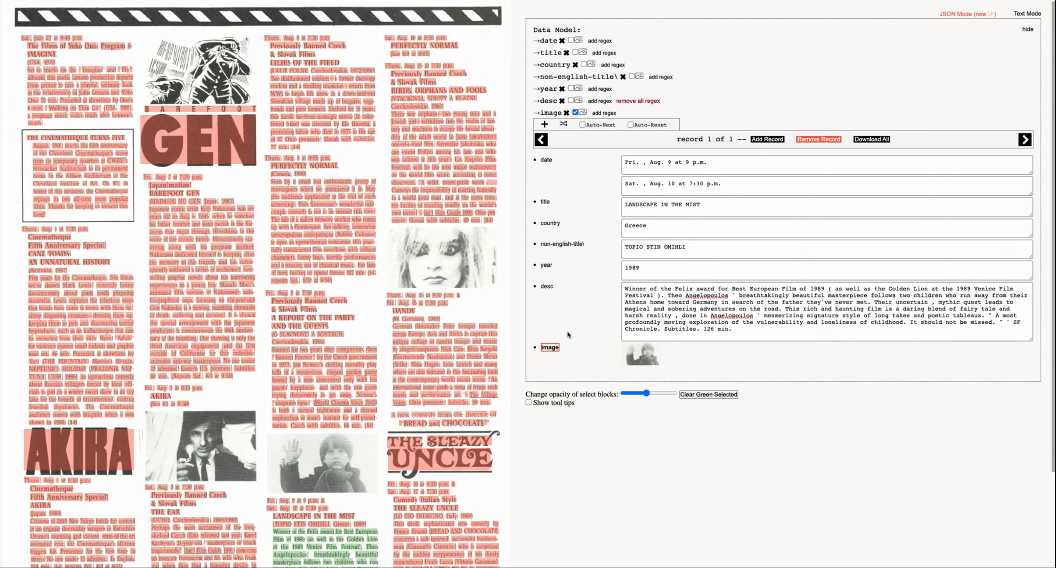
{"action": "scroll", "coordinate": [553, 332], "scroll_direction": "down", "scroll_amount": 2}
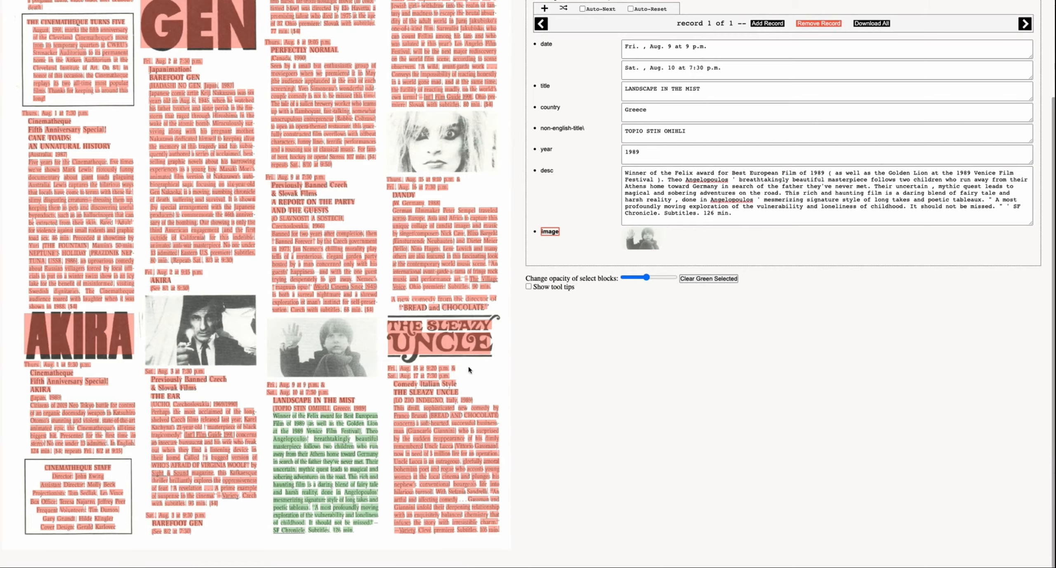
{"action": "scroll", "coordinate": [491, 339], "scroll_direction": "up", "scroll_amount": 2}
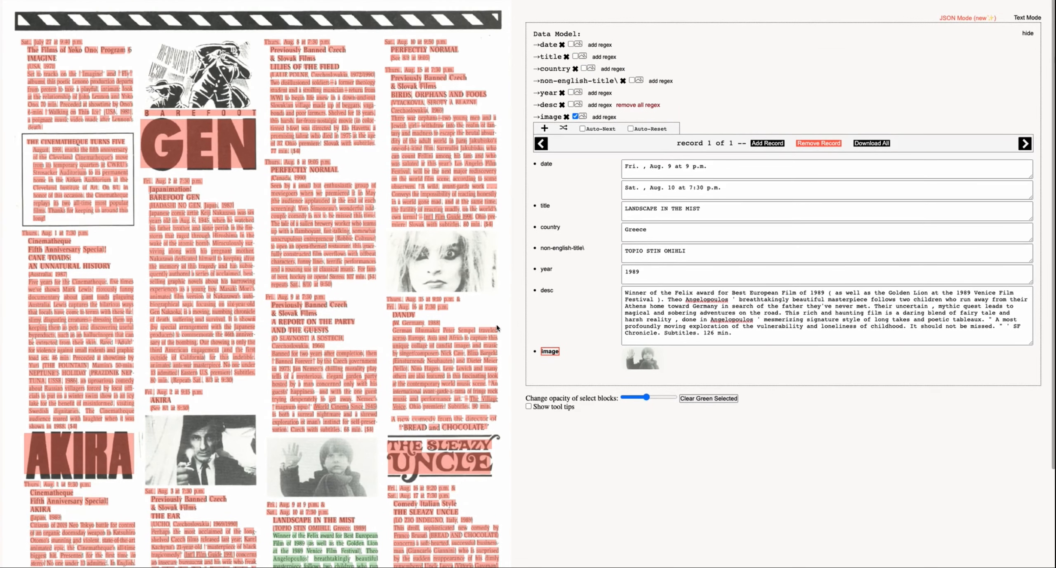
Step: Add a second record and capture the Dandy listing's Aug. 15 and Aug. 16 showtimes as dates and "DANDY" as title
{"action": "left_click", "coordinate": [767, 144]}
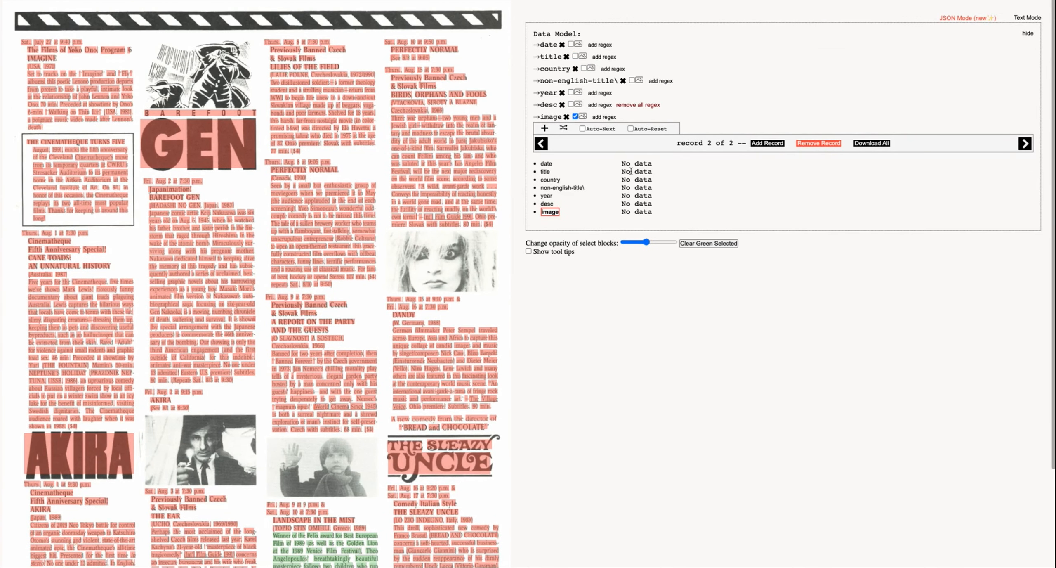
{"action": "left_click", "coordinate": [547, 165]}
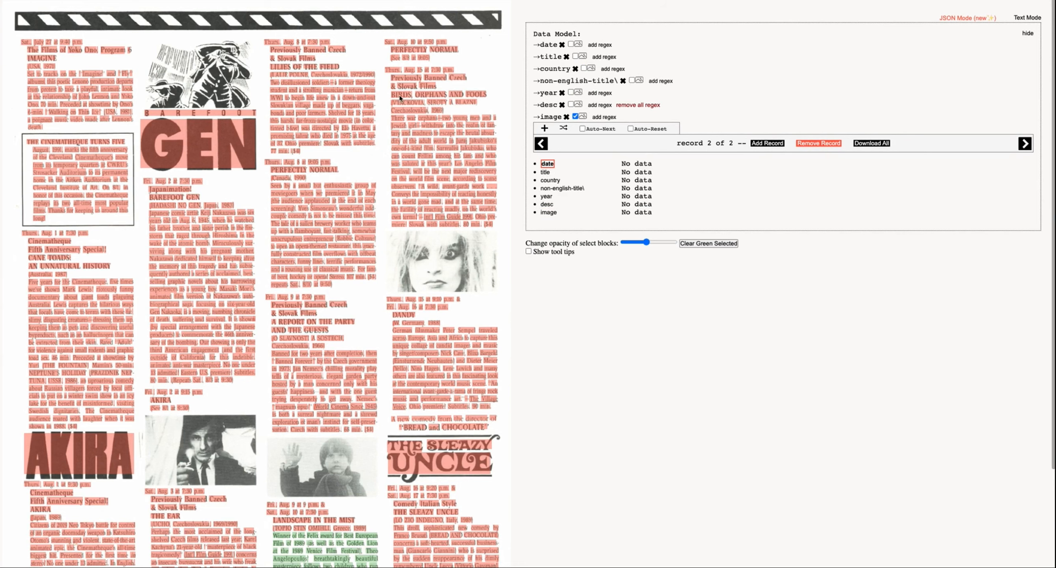
{"action": "scroll", "coordinate": [398, 203], "scroll_direction": "down", "scroll_amount": 2}
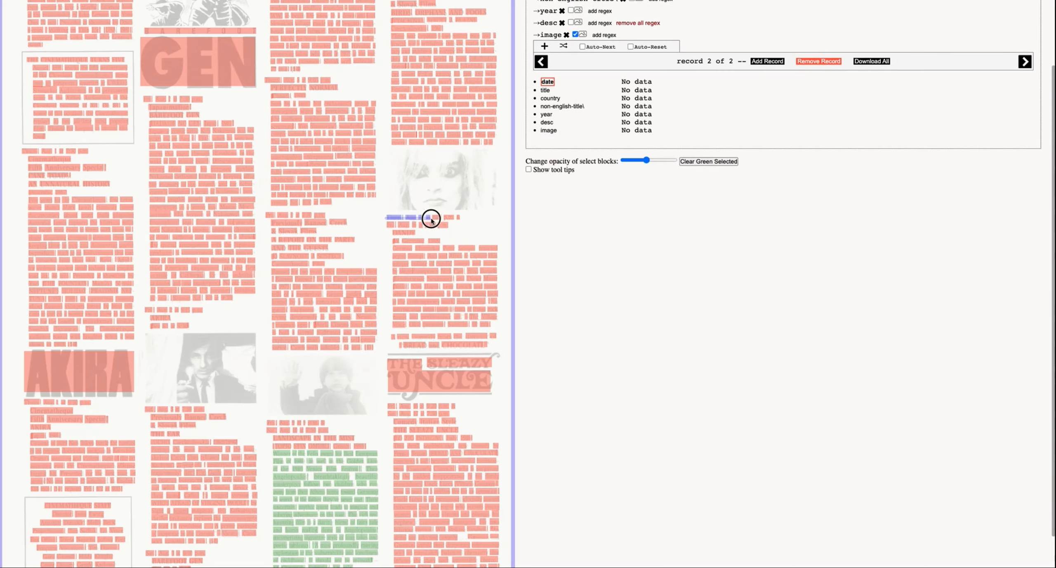
{"action": "left_click", "coordinate": [449, 220]}
{"action": "left_click", "coordinate": [446, 226]}
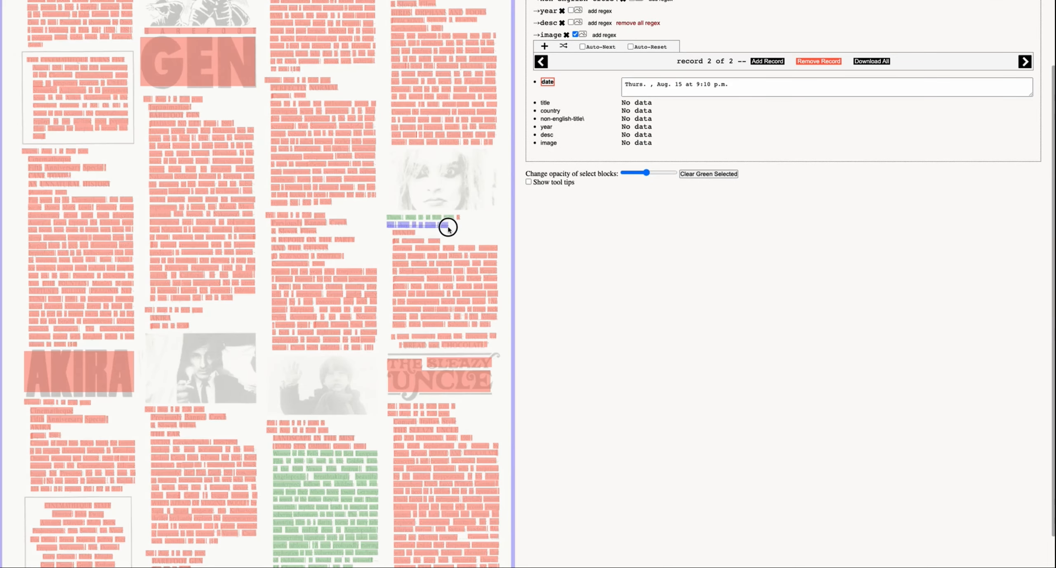
{"action": "left_click", "coordinate": [399, 234]}
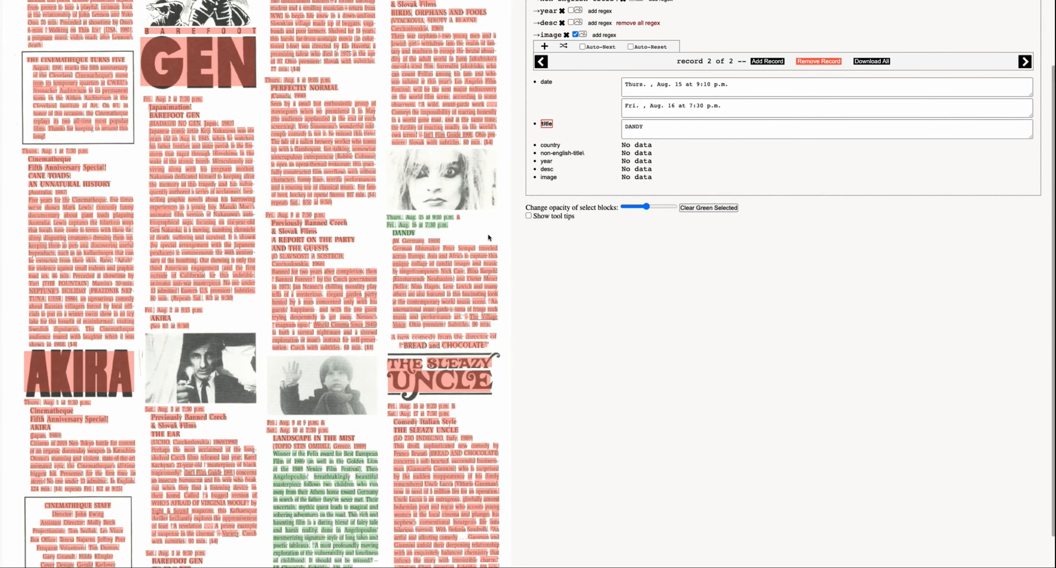
Step: Enable Auto-Next and capture "1988 )" from the Dandy listing into the country property
{"action": "scroll", "coordinate": [602, 198], "scroll_direction": "up", "scroll_amount": 2}
{"action": "left_click", "coordinate": [587, 129]}
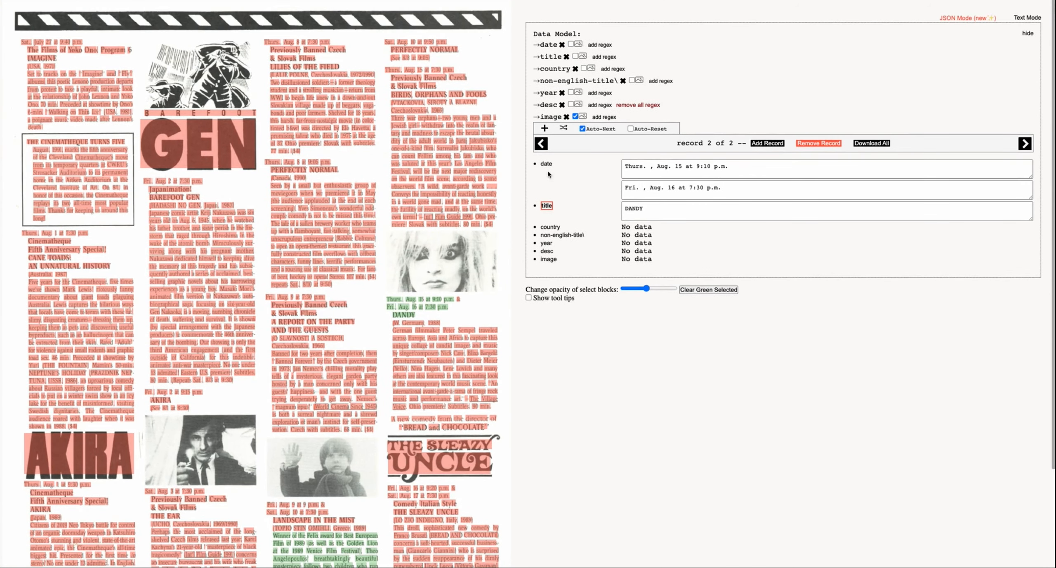
{"action": "left_click", "coordinate": [429, 323]}
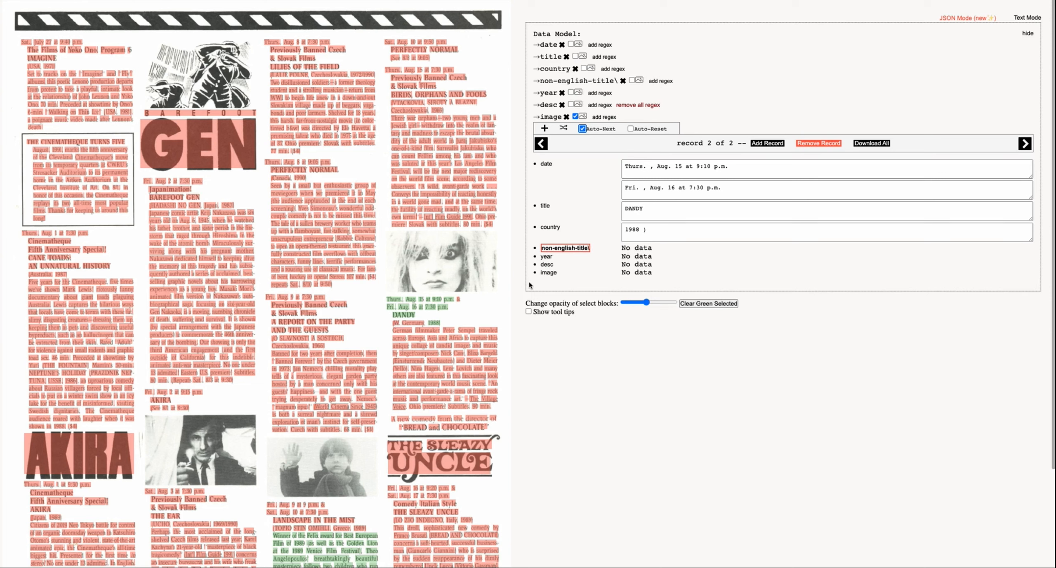
Step: Enable Auto-Reset and add a third record
{"action": "left_click", "coordinate": [631, 130]}
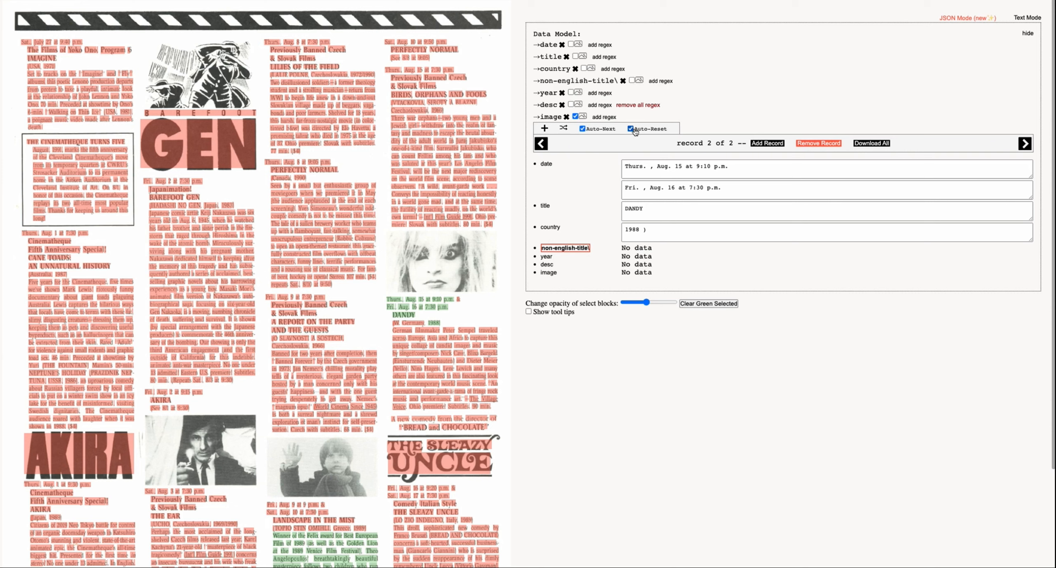
{"action": "left_click", "coordinate": [768, 143]}
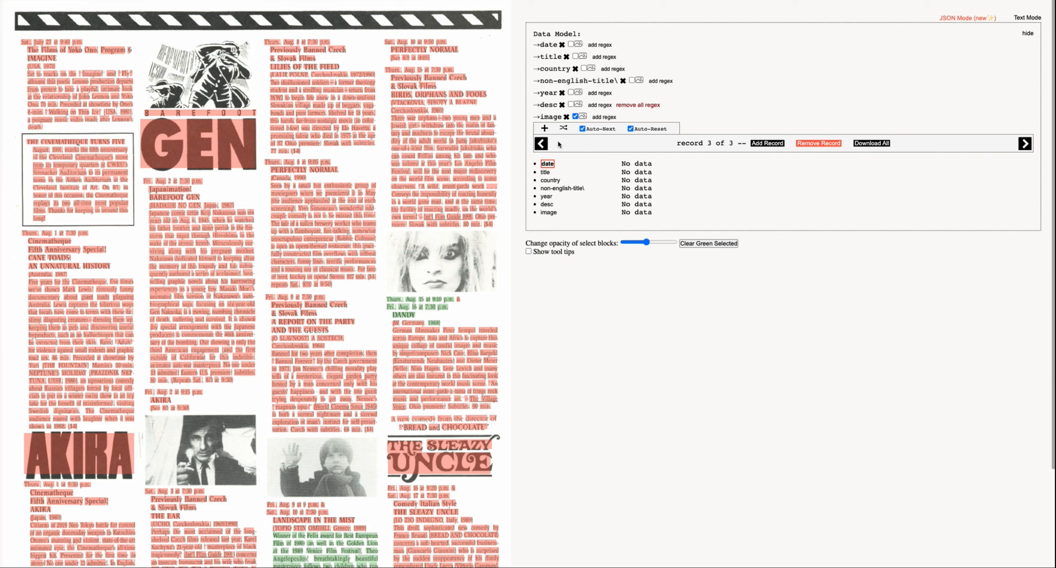
Step: Page back from the third record to the first record, Landscape in the Mist
{"action": "left_click", "coordinate": [542, 143]}
{"action": "left_click", "coordinate": [543, 144]}
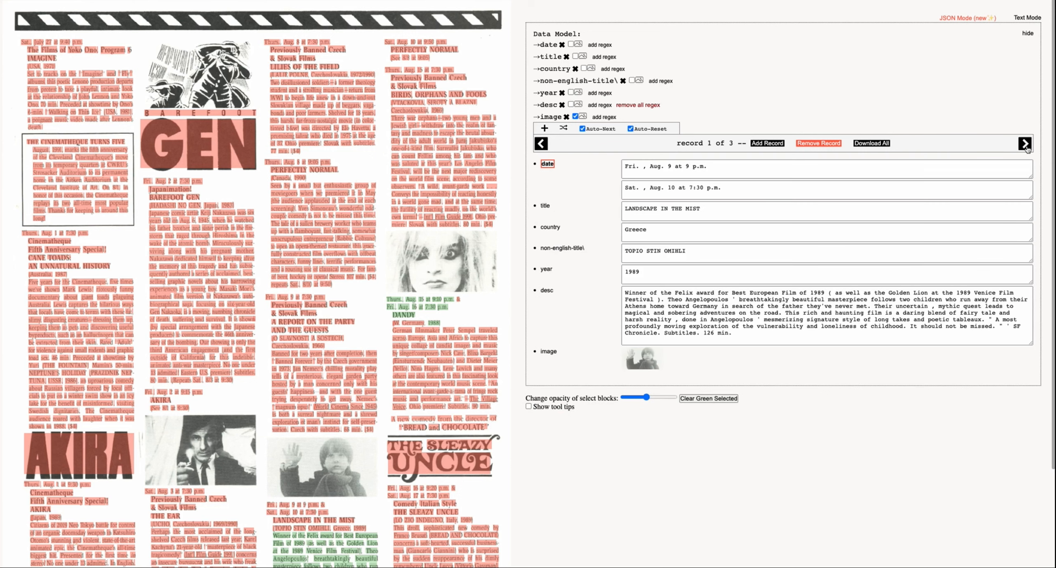
Step: Return to the first record, then switch to the text editor showing the records' JSON and move its window fully into view
{"action": "left_click", "coordinate": [542, 143]}
{"action": "left_click", "coordinate": [543, 144]}
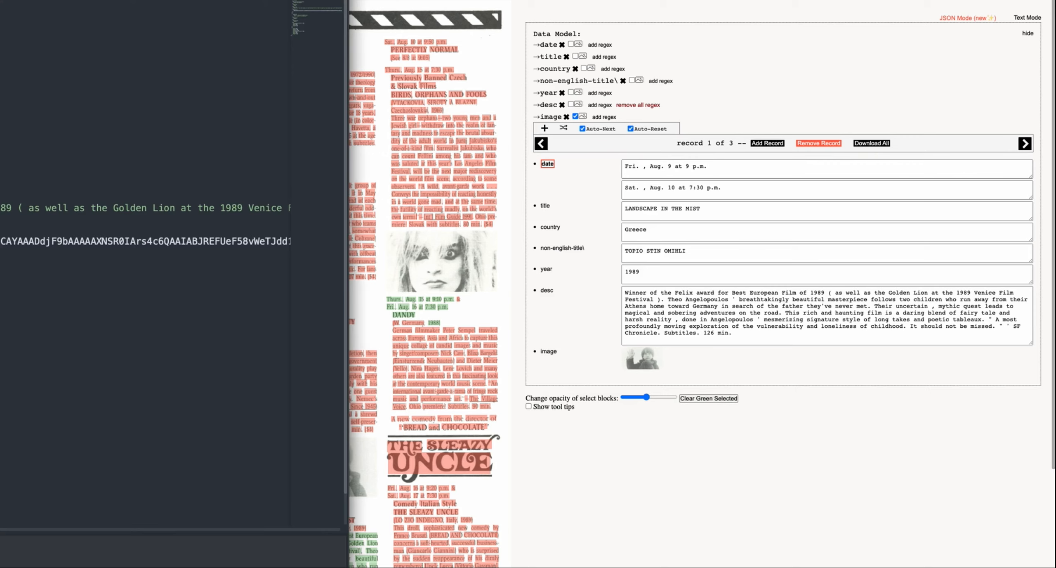
{"action": "left_click_drag", "start_coordinate": [62, 2], "coordinate": [520, 70]}
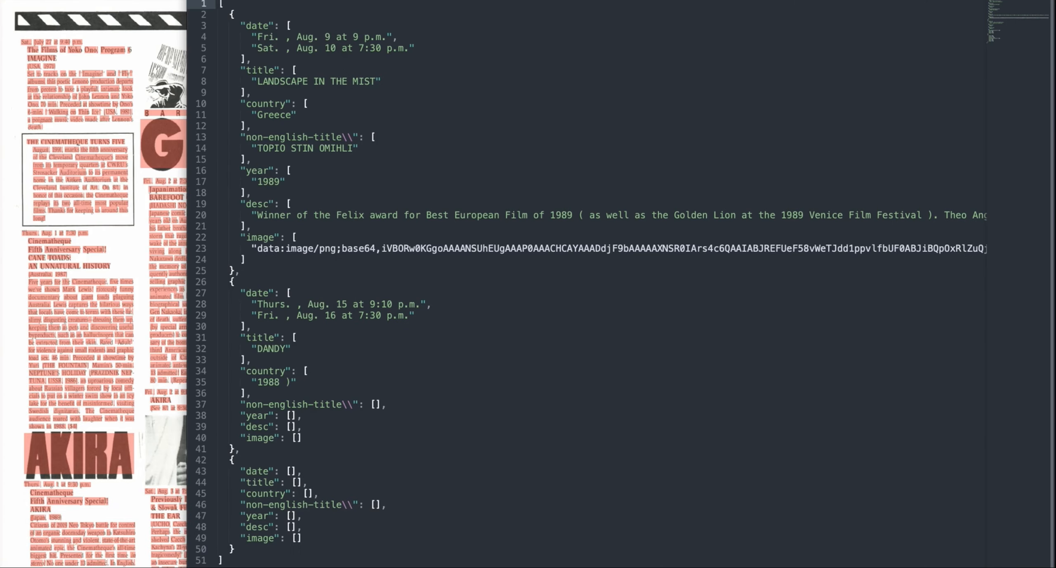
{"action": "left_click_drag", "start_coordinate": [478, 1], "coordinate": [337, 0]}
{"action": "left_click", "coordinate": [321, 183]}
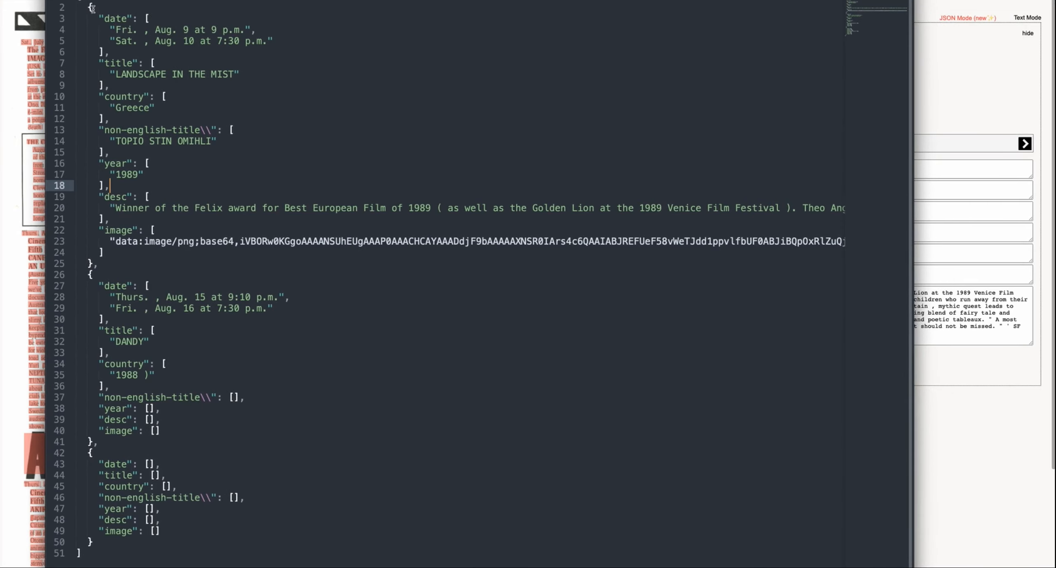
Step: Examine the first record's structure in the JSON file, including its image data, non-English title and date values
{"action": "left_click_drag", "start_coordinate": [90, 7], "coordinate": [7, 223]}
{"action": "left_click", "coordinate": [149, 241]}
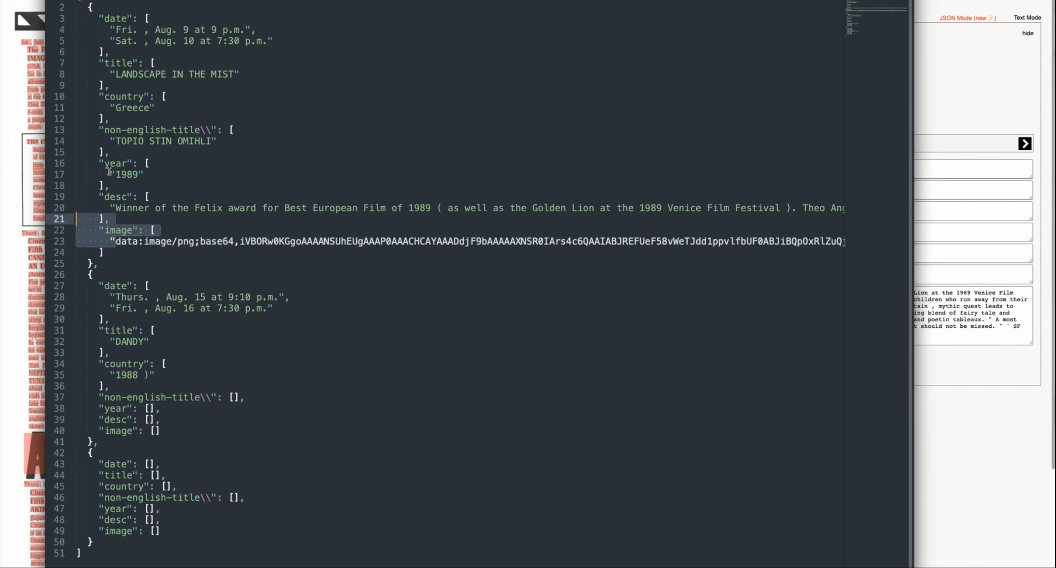
{"action": "left_click", "coordinate": [135, 167]}
{"action": "left_click_drag", "start_coordinate": [229, 129], "coordinate": [238, 142]}
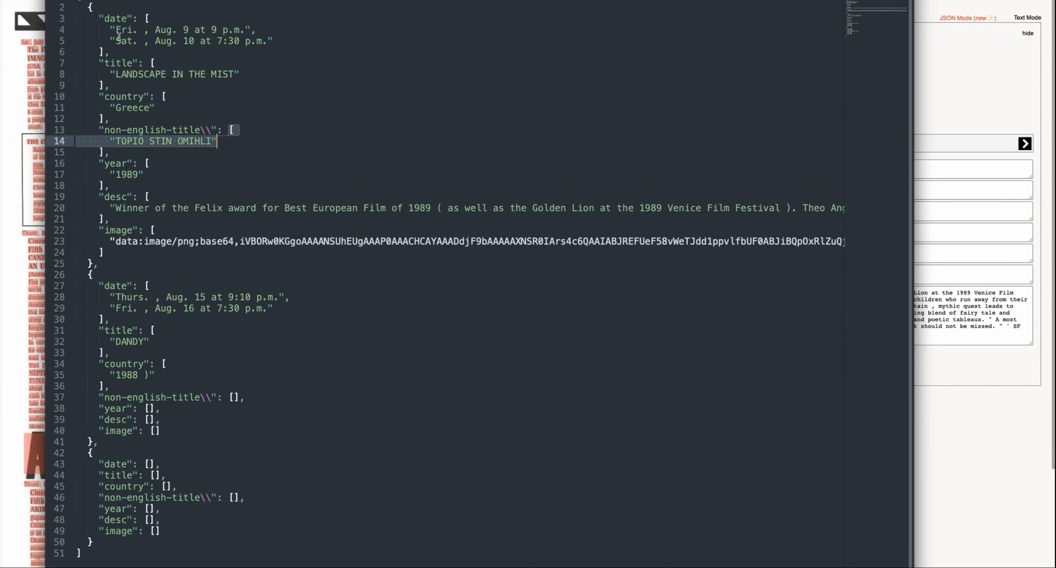
{"action": "left_click_drag", "start_coordinate": [110, 29], "coordinate": [274, 41]}
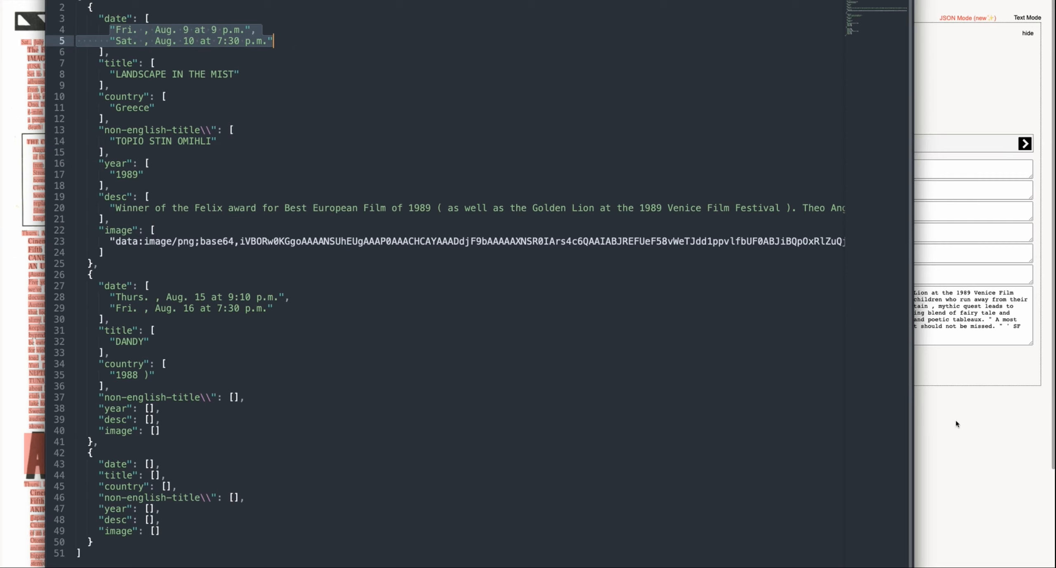
Step: Switch back to the browser, enter JSON mode and restore the data from the previous session
{"action": "left_click", "coordinate": [975, 409]}
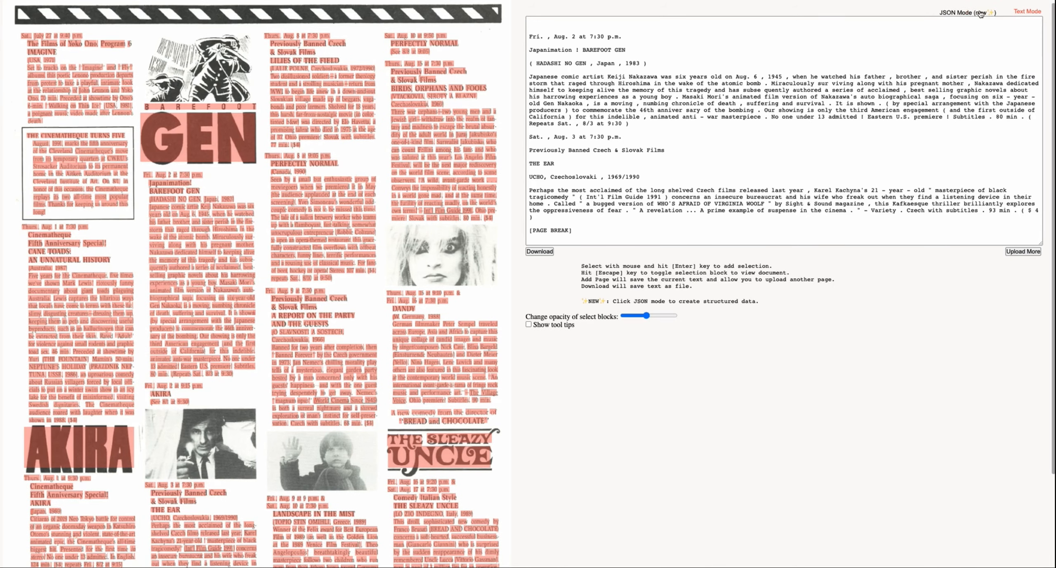
{"action": "left_click", "coordinate": [967, 11]}
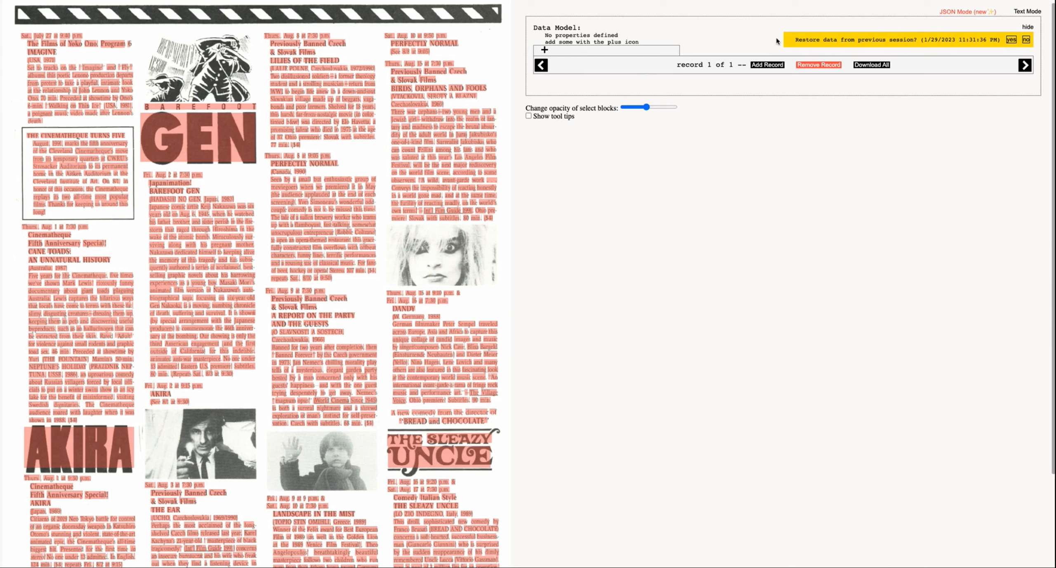
{"action": "left_click_drag", "start_coordinate": [802, 37], "coordinate": [976, 37]}
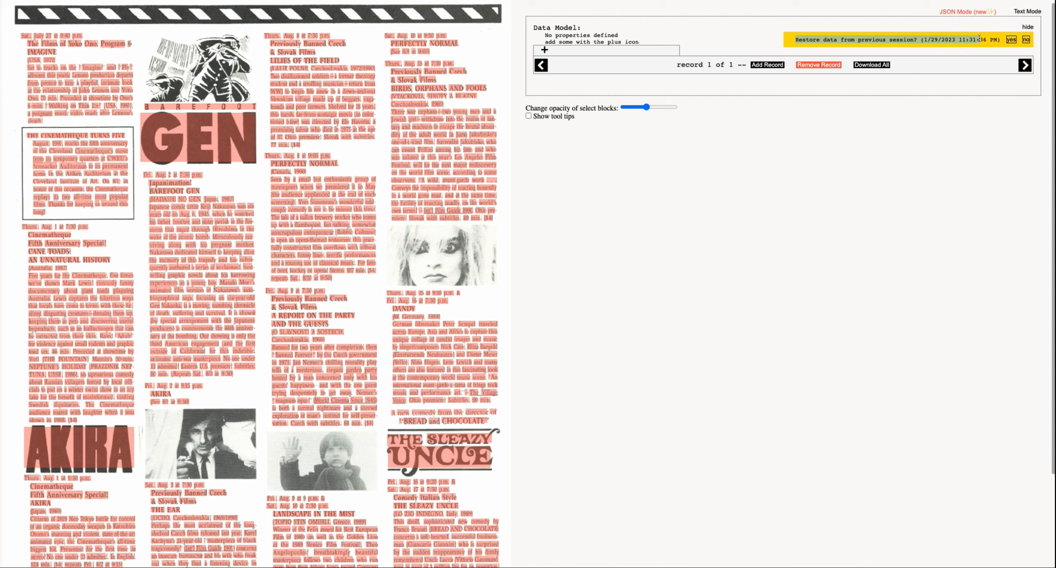
{"action": "left_click", "coordinate": [1012, 40]}
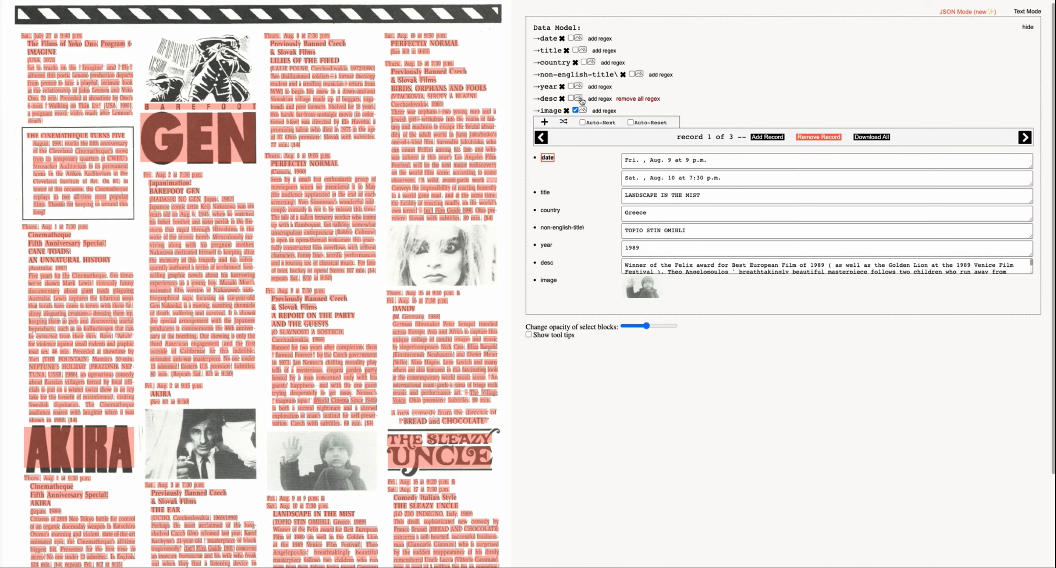
Step: Page through the three restored records, return to the first one and hide the data model
{"action": "left_click", "coordinate": [1019, 138]}
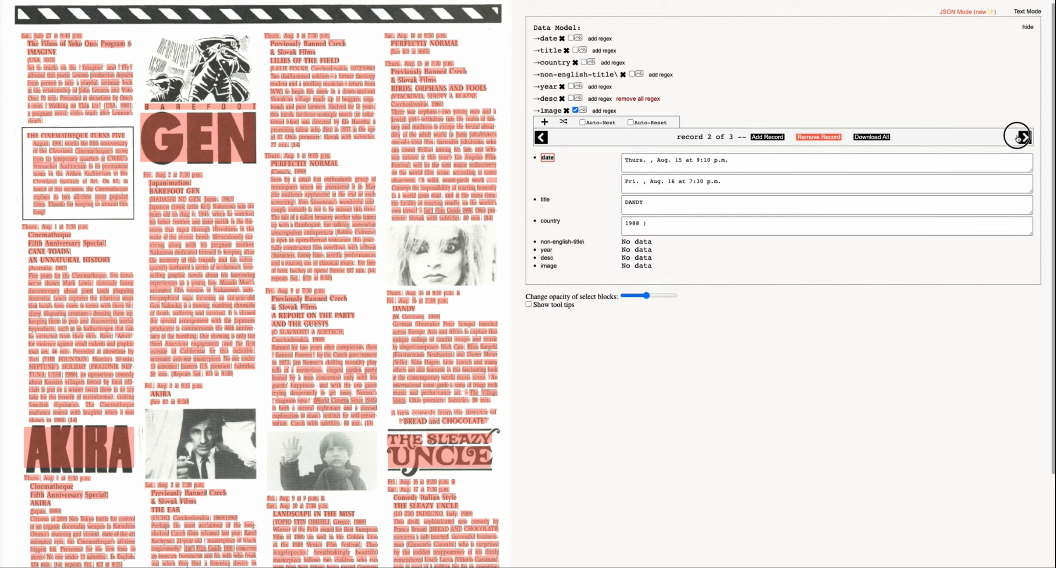
{"action": "left_click", "coordinate": [1019, 137]}
{"action": "left_click", "coordinate": [542, 138]}
{"action": "left_click", "coordinate": [542, 139]}
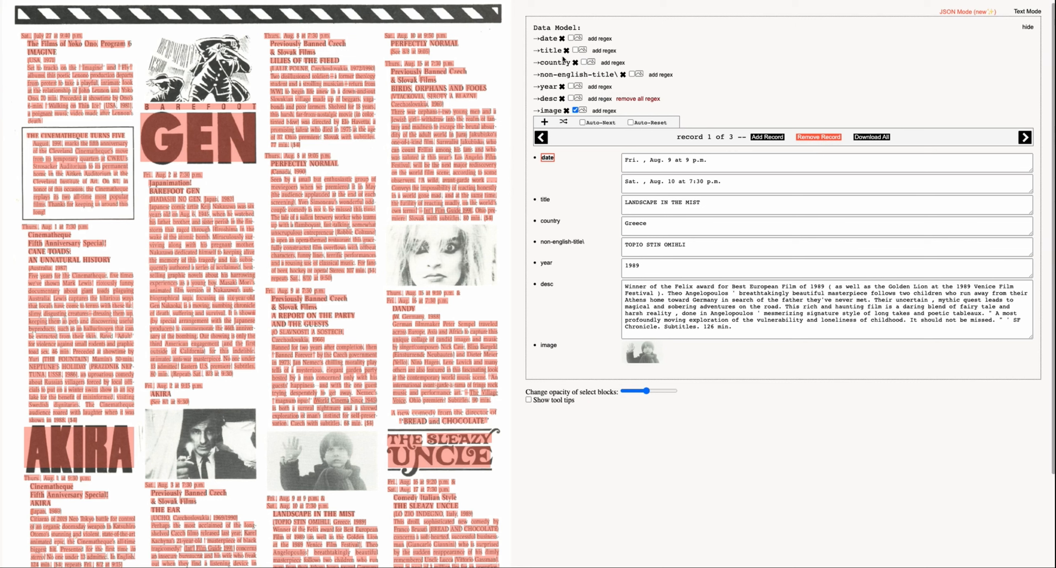
{"action": "left_click", "coordinate": [1027, 28]}
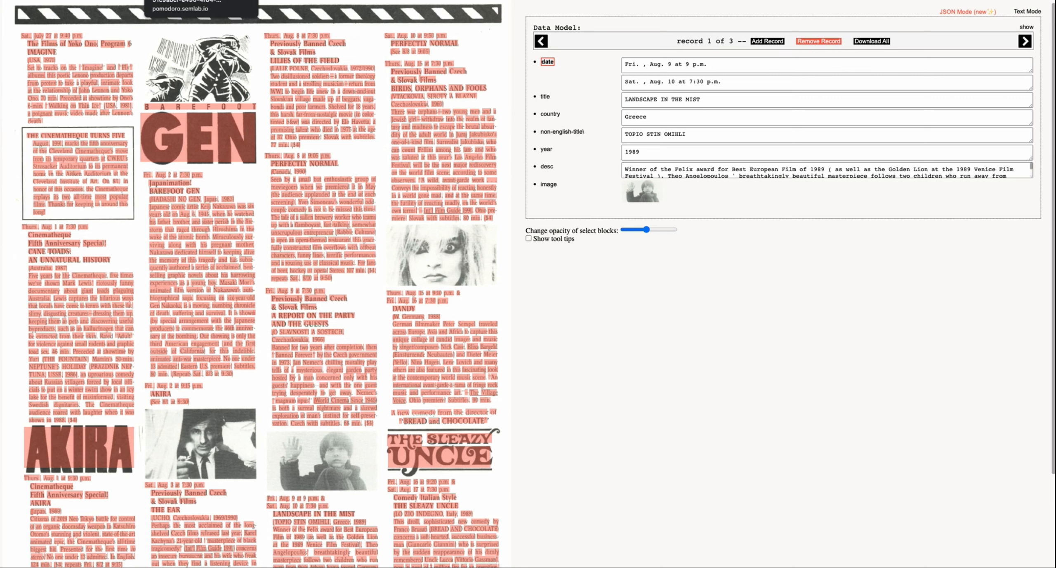
Step: Switch to the multi-page version of the programme and lower the select blocks' opacity to about a third
{"action": "left_click", "coordinate": [182, 0]}
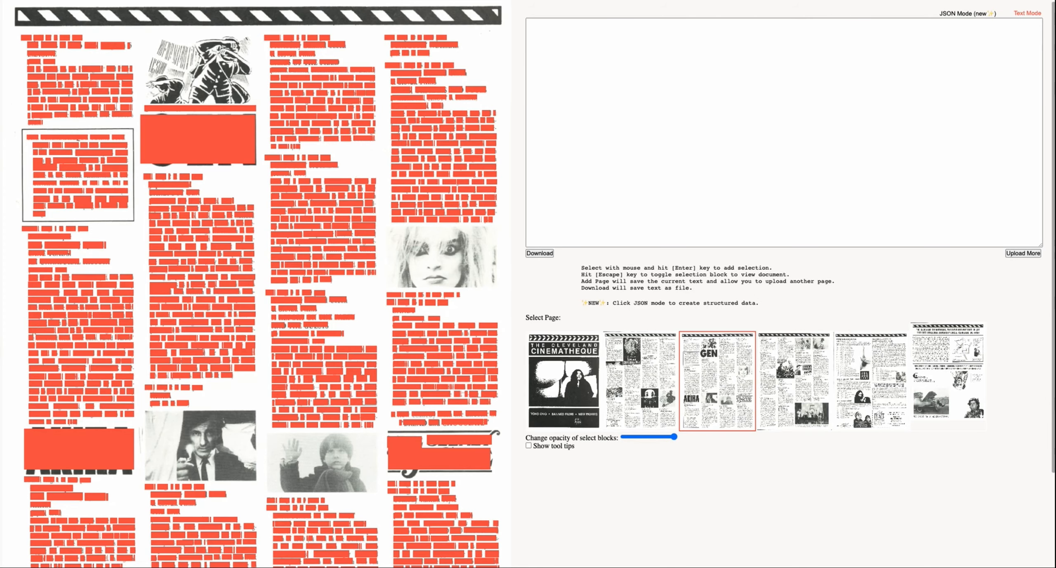
{"action": "left_click_drag", "start_coordinate": [674, 436], "coordinate": [642, 437]}
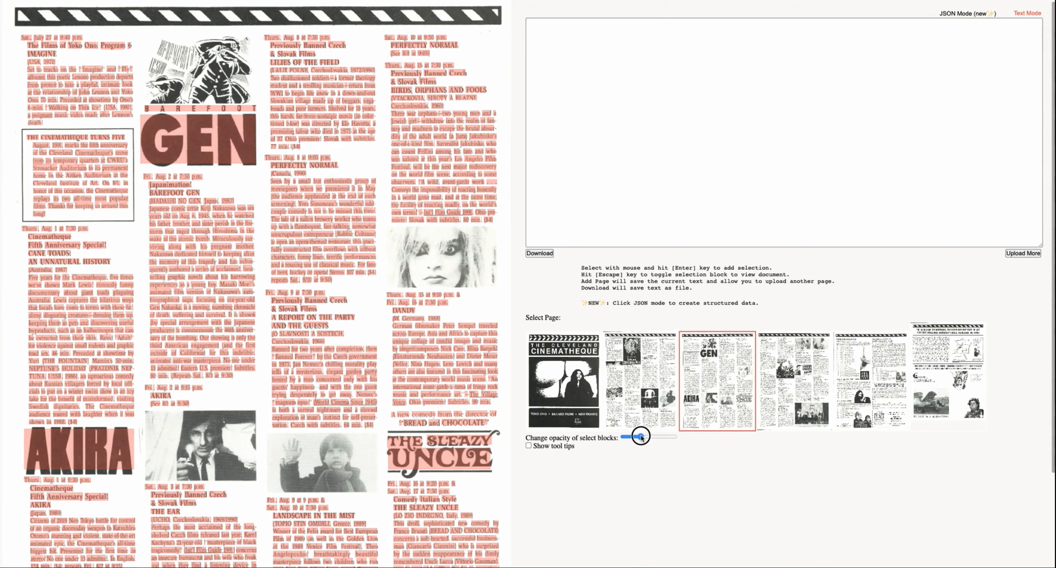
Step: Browse the programme's fourth, fifth and second pages in Text mode, finishing on the third page
{"action": "left_click", "coordinate": [802, 373]}
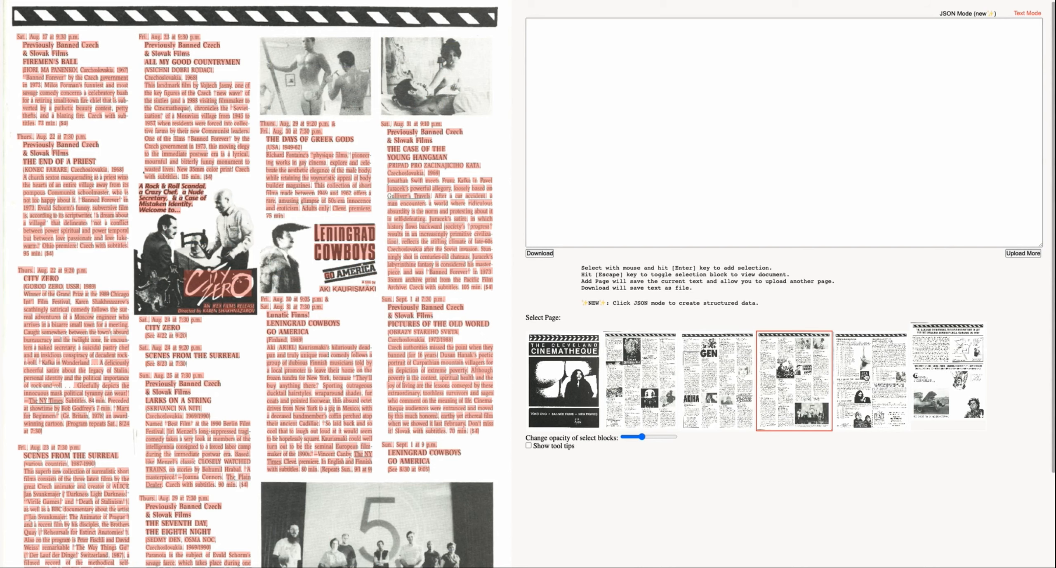
{"action": "left_click", "coordinate": [866, 377]}
{"action": "left_click", "coordinate": [787, 370]}
{"action": "left_click", "coordinate": [722, 379]}
{"action": "left_click", "coordinate": [659, 376]}
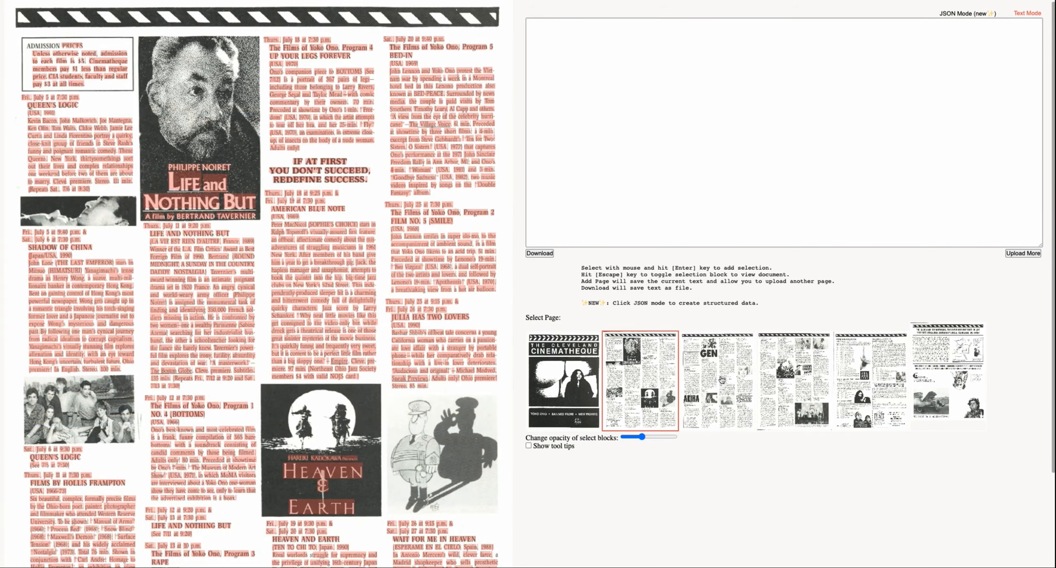
{"action": "left_click", "coordinate": [731, 378]}
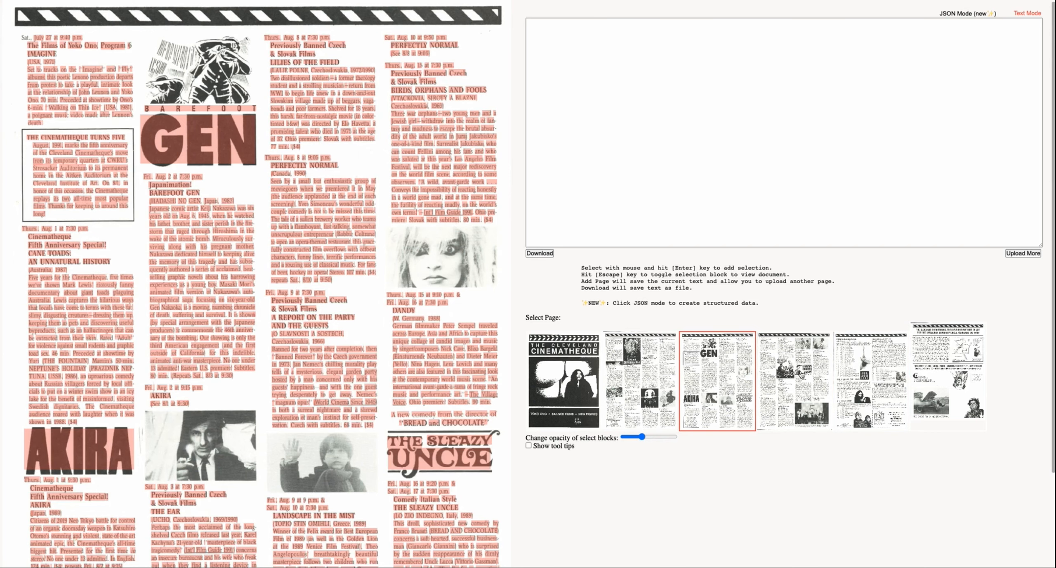
Step: Enter JSON mode for the multi-page document and restore the previous session's records
{"action": "scroll", "coordinate": [870, 157], "scroll_direction": "up", "scroll_amount": 1}
{"action": "left_click", "coordinate": [968, 17]}
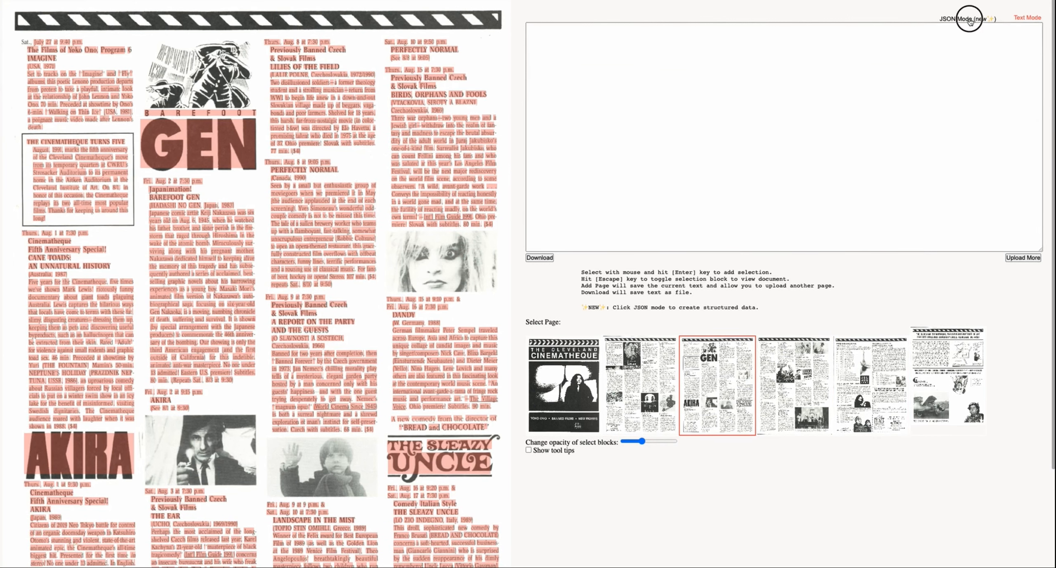
{"action": "left_click", "coordinate": [1012, 46]}
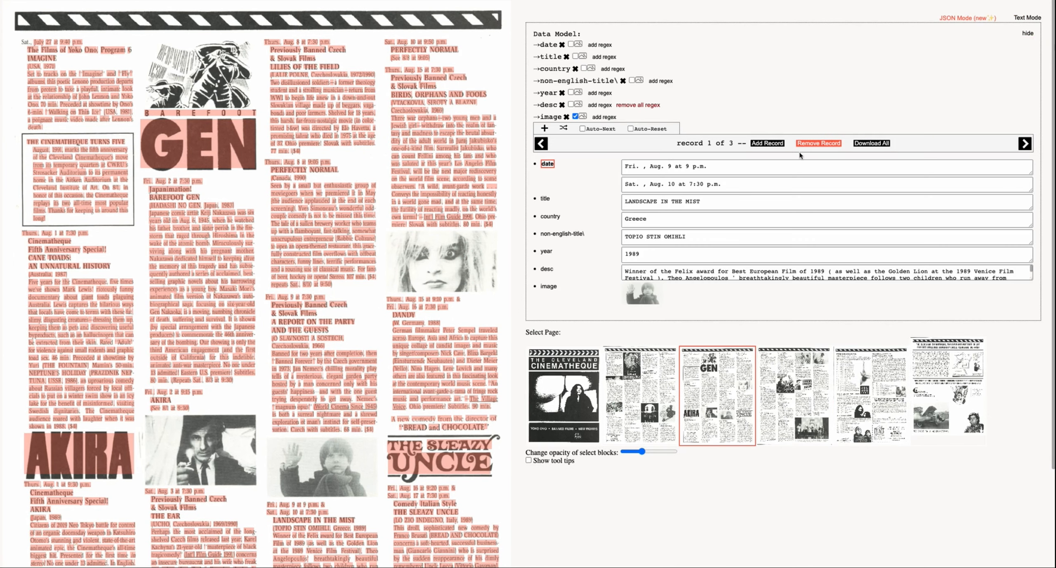
Step: View the fourth, second and fifth pages of the programme while keeping the first record open
{"action": "left_click", "coordinate": [778, 388]}
{"action": "left_click", "coordinate": [650, 385]}
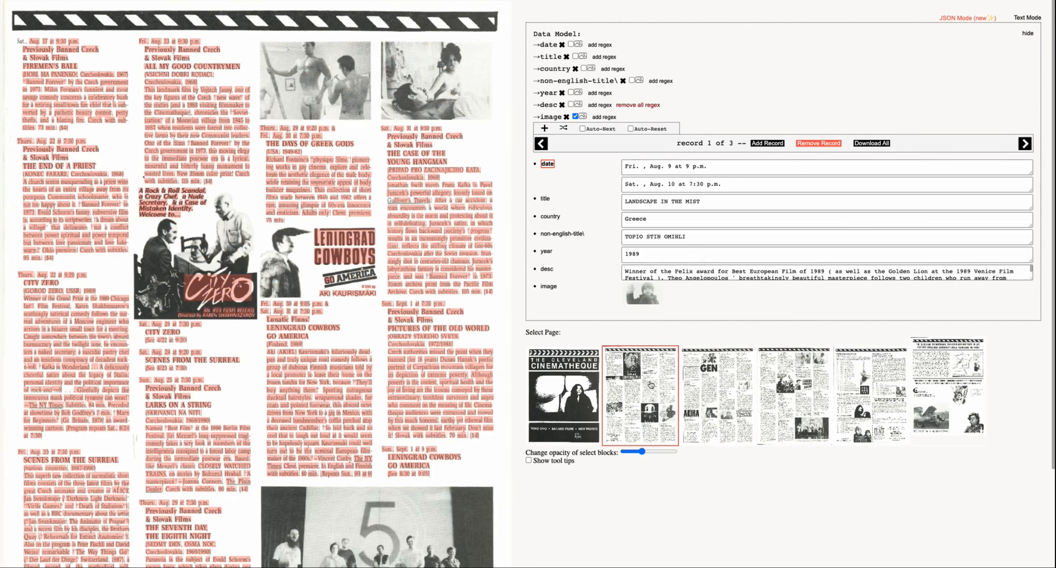
{"action": "left_click", "coordinate": [868, 385]}
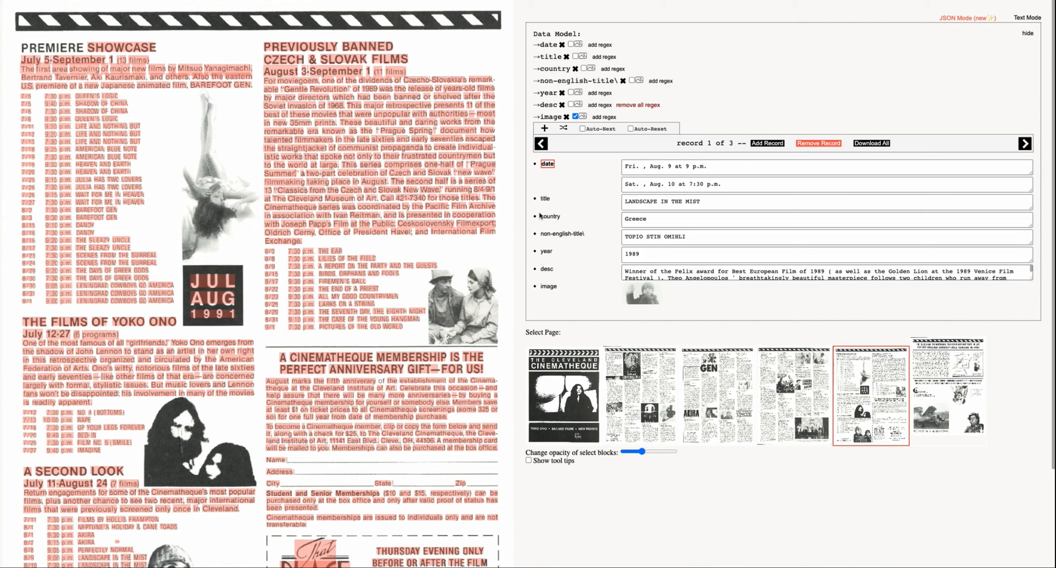